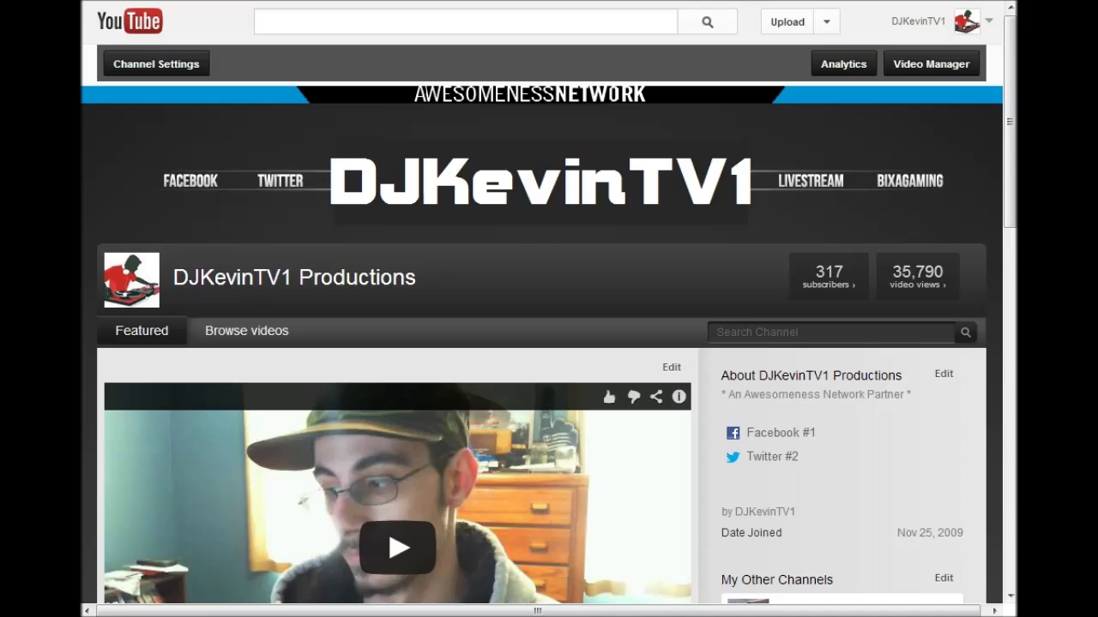
# - Look over the channel page, including its featured video, recent and popular uploads, and linked channels
pyautogui.scroll(-9, 549, 343)
pyautogui.scroll(9, 549, 343)
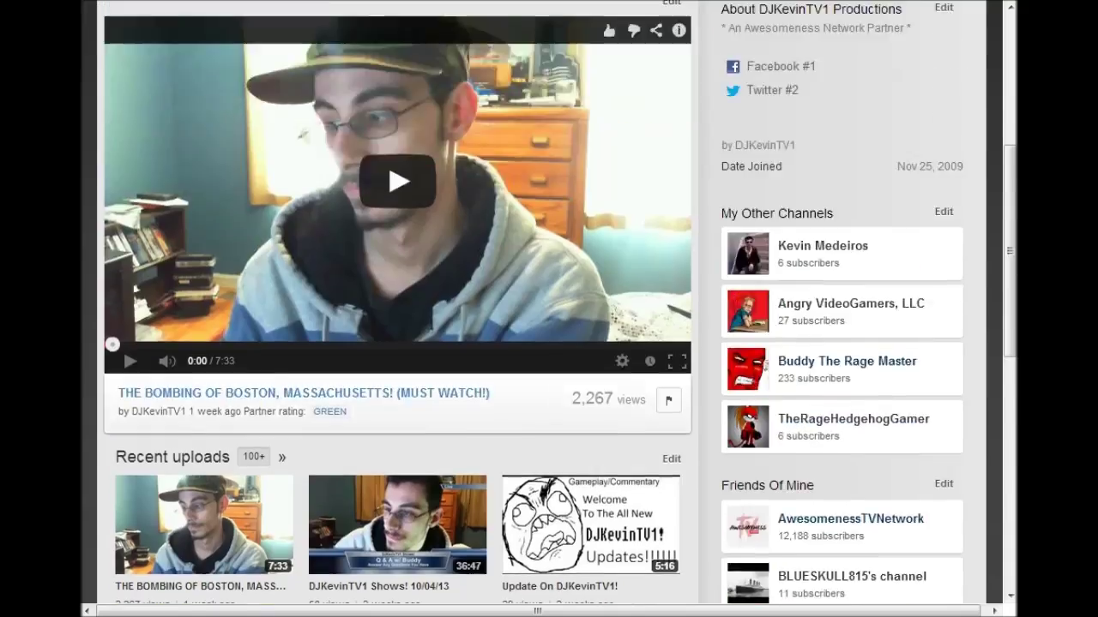
pyautogui.scroll(-10, 548, 343)
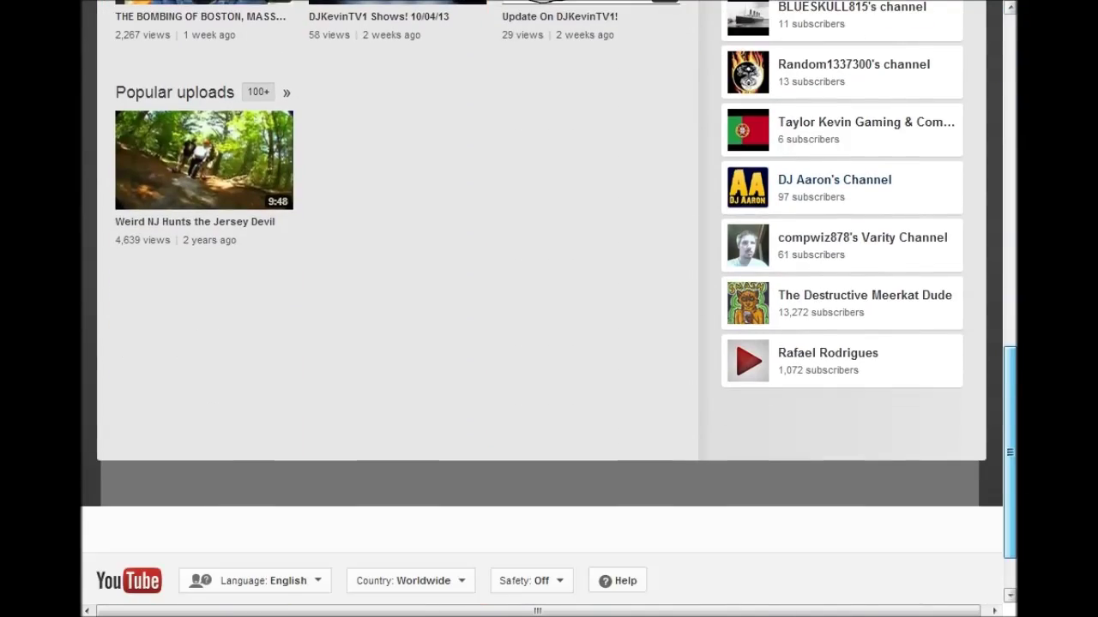
pyautogui.scroll(2, 549, 343)
pyautogui.scroll(8, 548, 343)
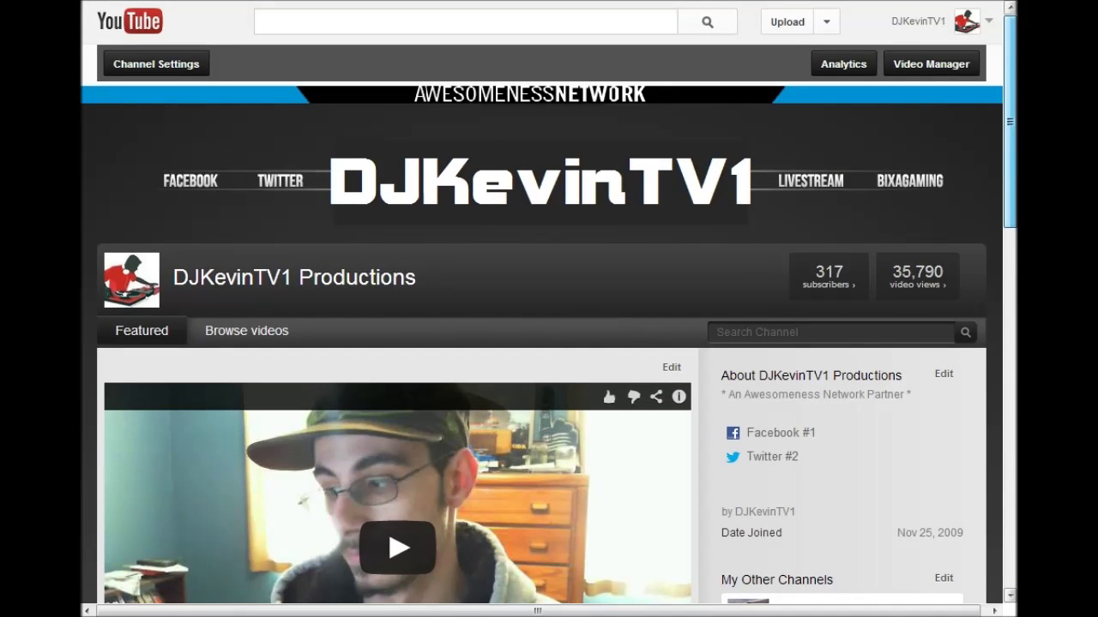
pyautogui.scroll(-10, 549, 343)
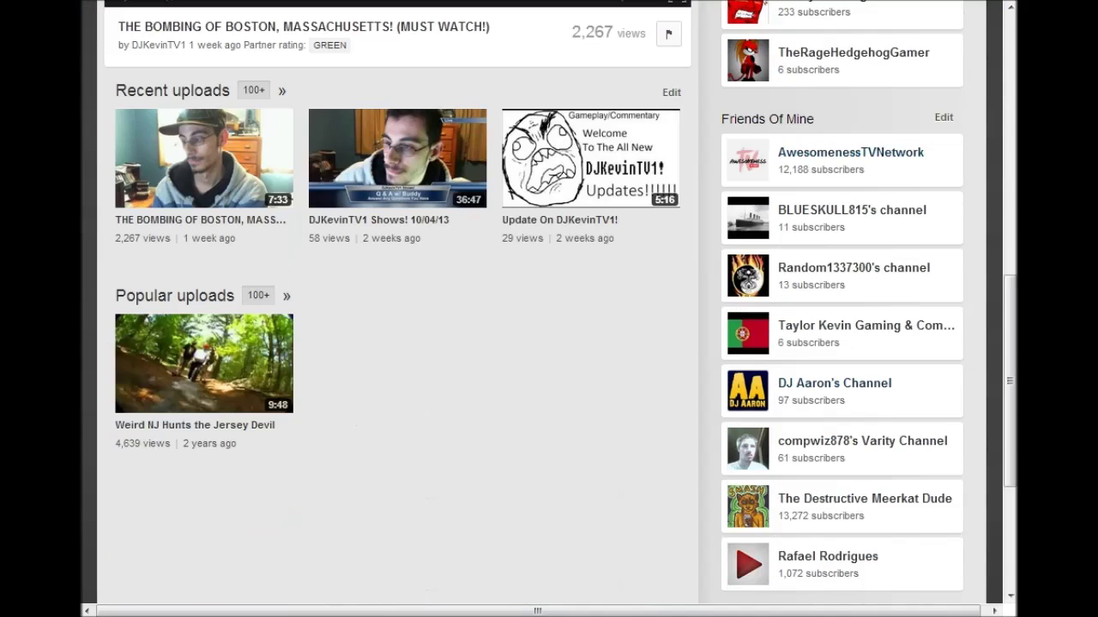
pyautogui.scroll(-2, 549, 343)
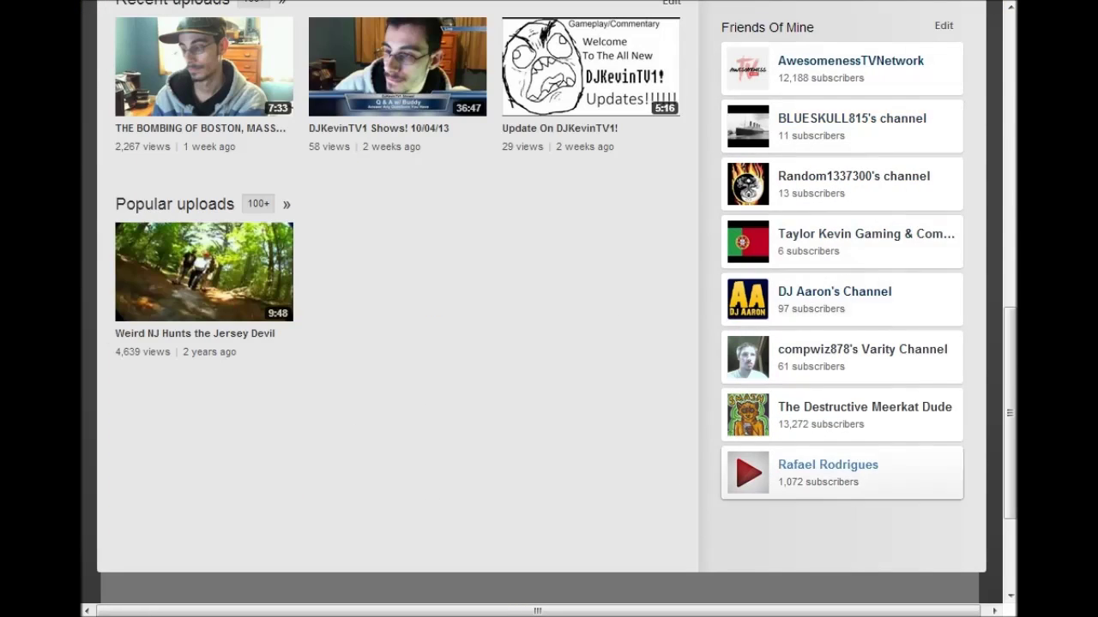
pyautogui.scroll(6, 827, 258)
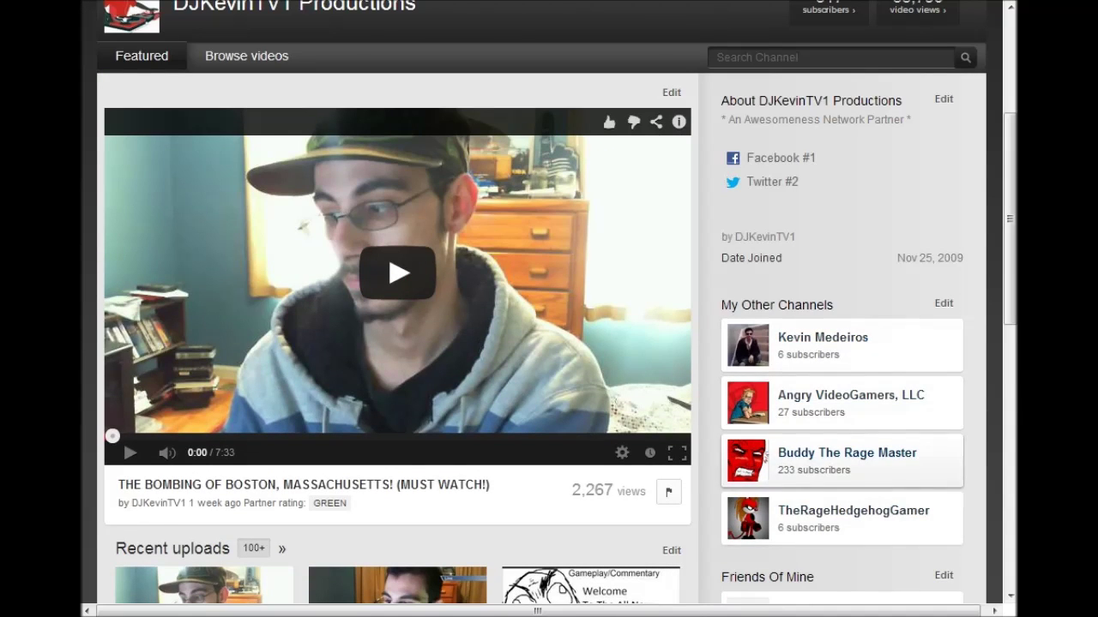
pyautogui.scroll(1, 828, 347)
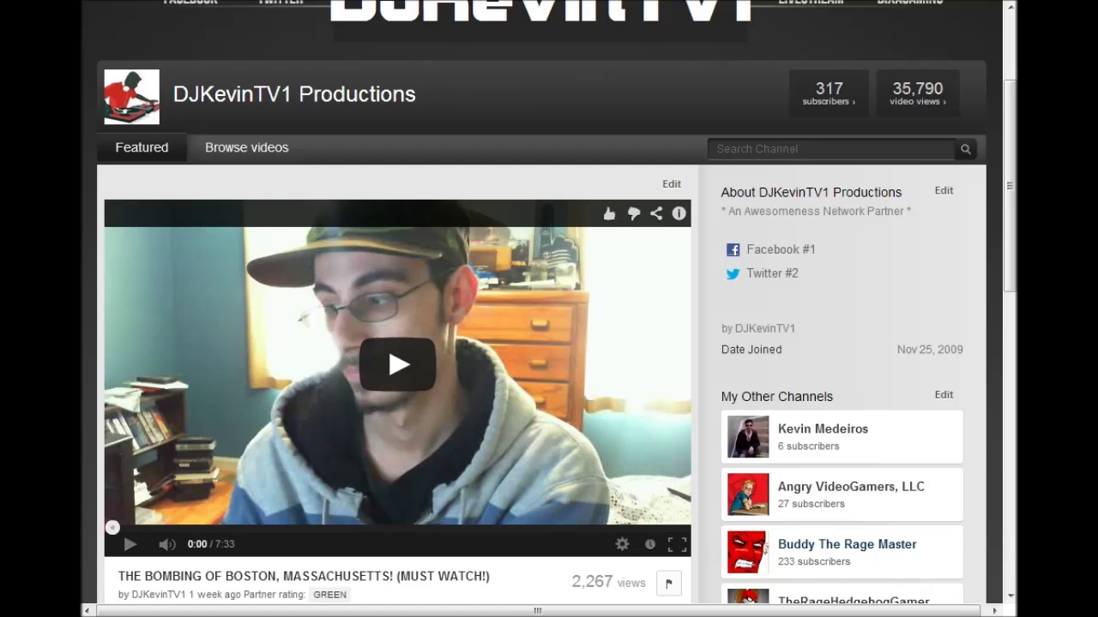
pyautogui.scroll(2, 549, 343)
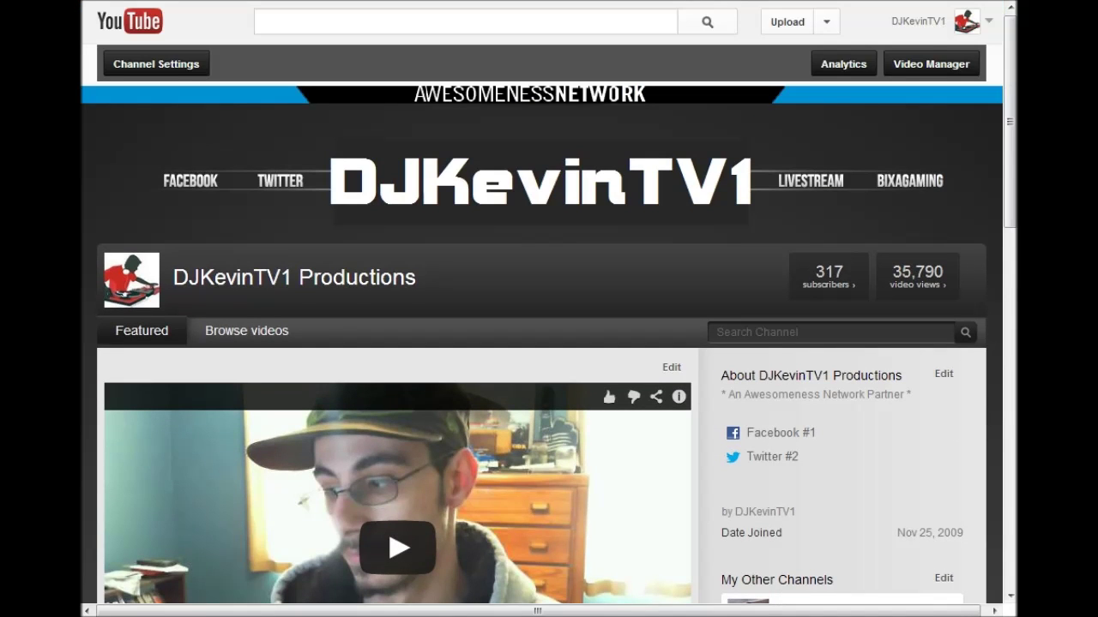
# - Open the channel settings and examine the appearance options together with the channel preview
pyautogui.click(157, 63)
pyautogui.click(156, 64)
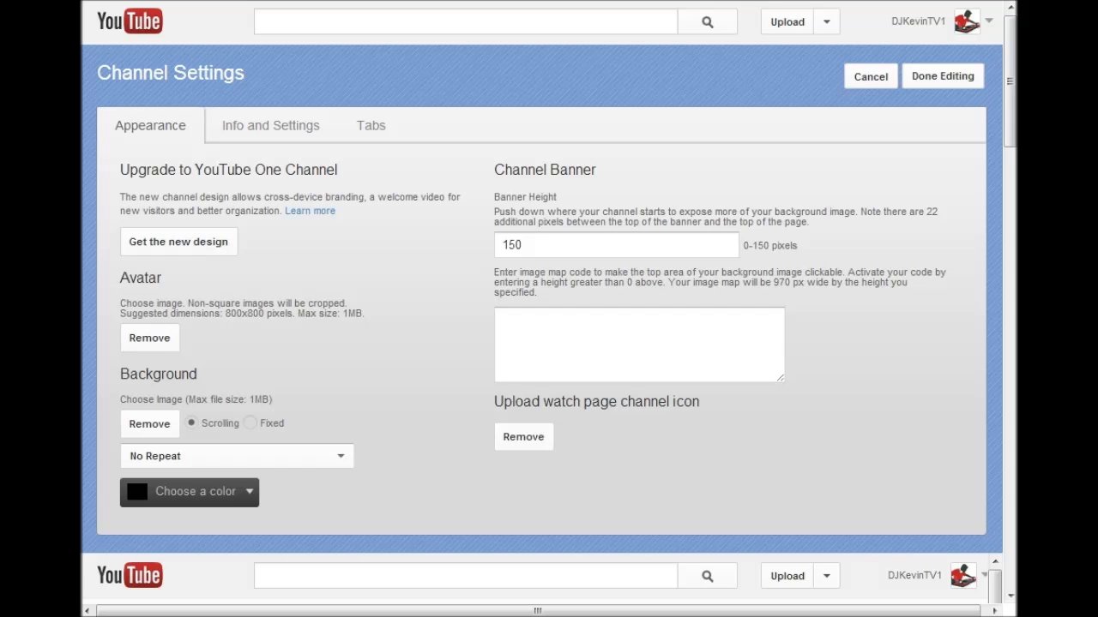
pyautogui.scroll(-8, 549, 343)
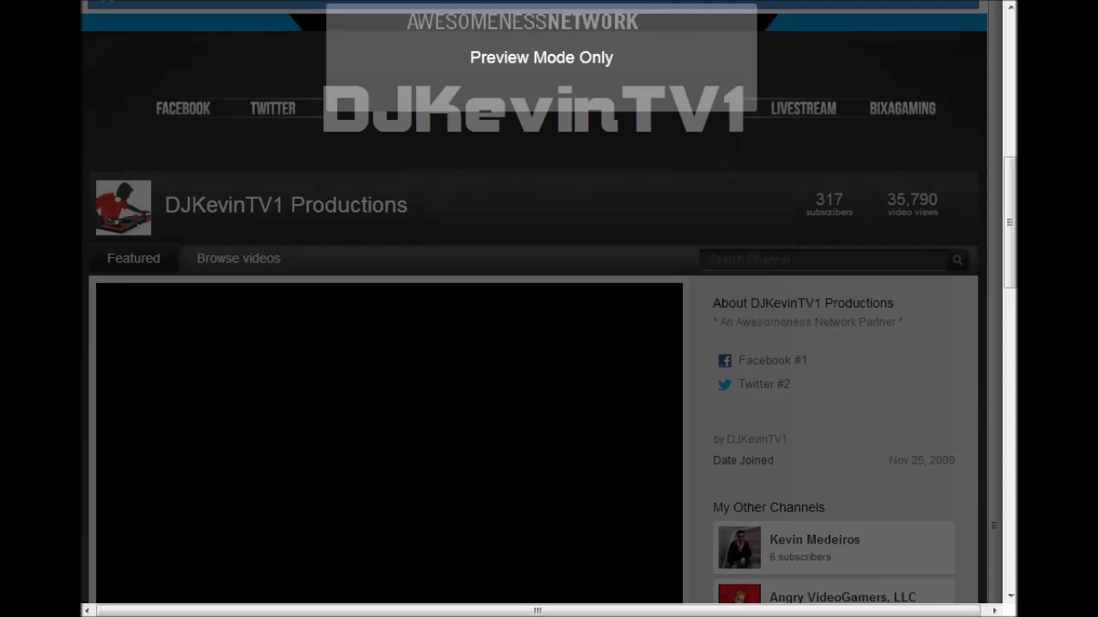
pyautogui.scroll(8, 549, 343)
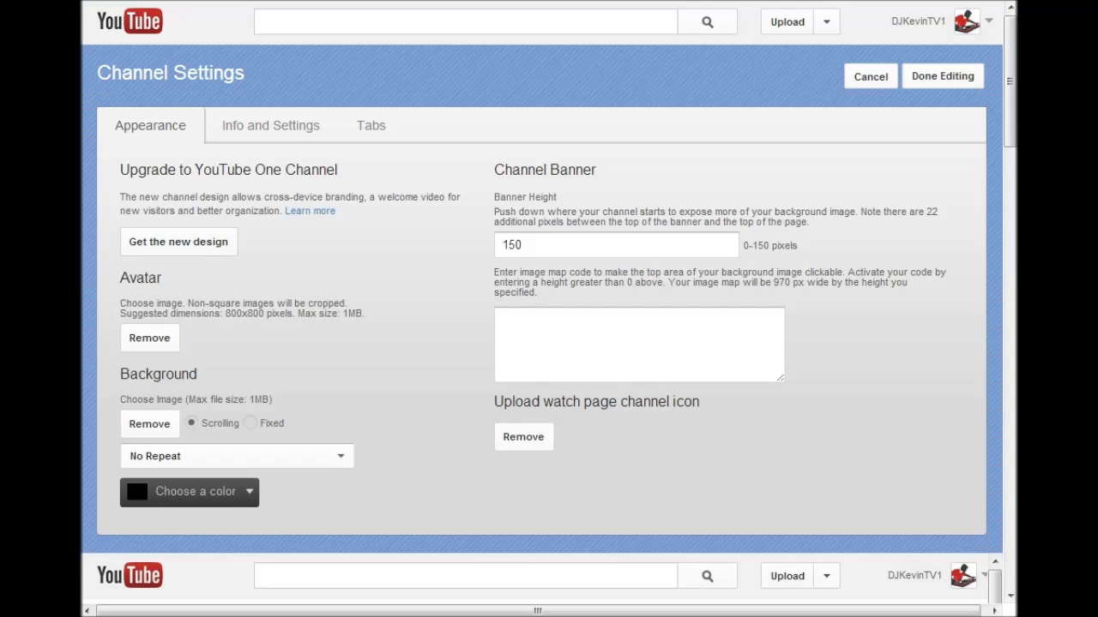
pyautogui.scroll(-8, 549, 343)
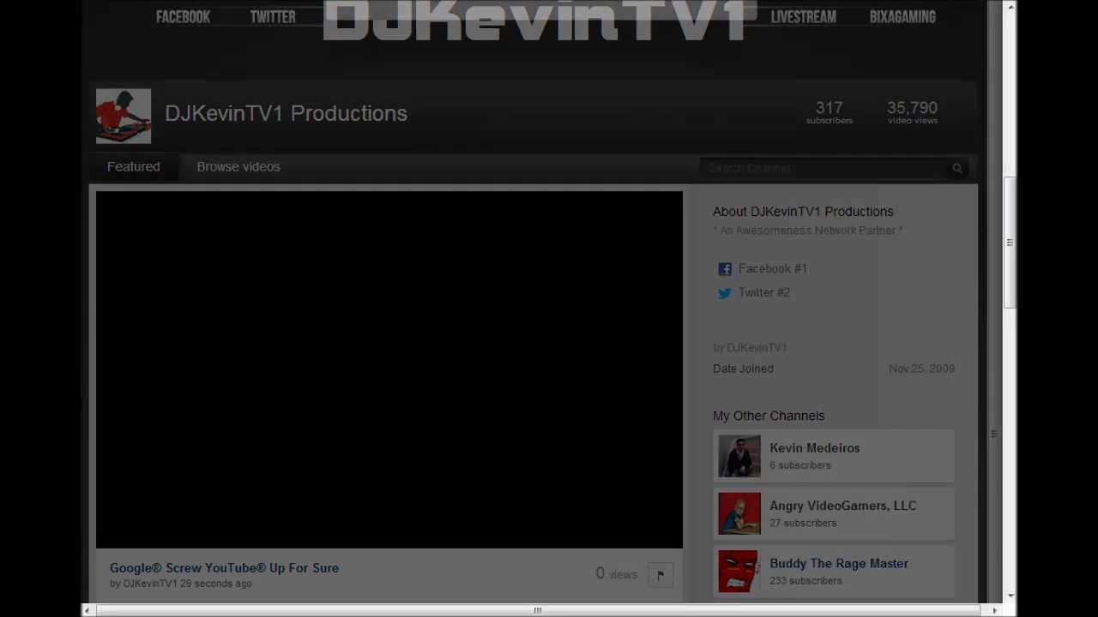
pyautogui.scroll(8, 548, 343)
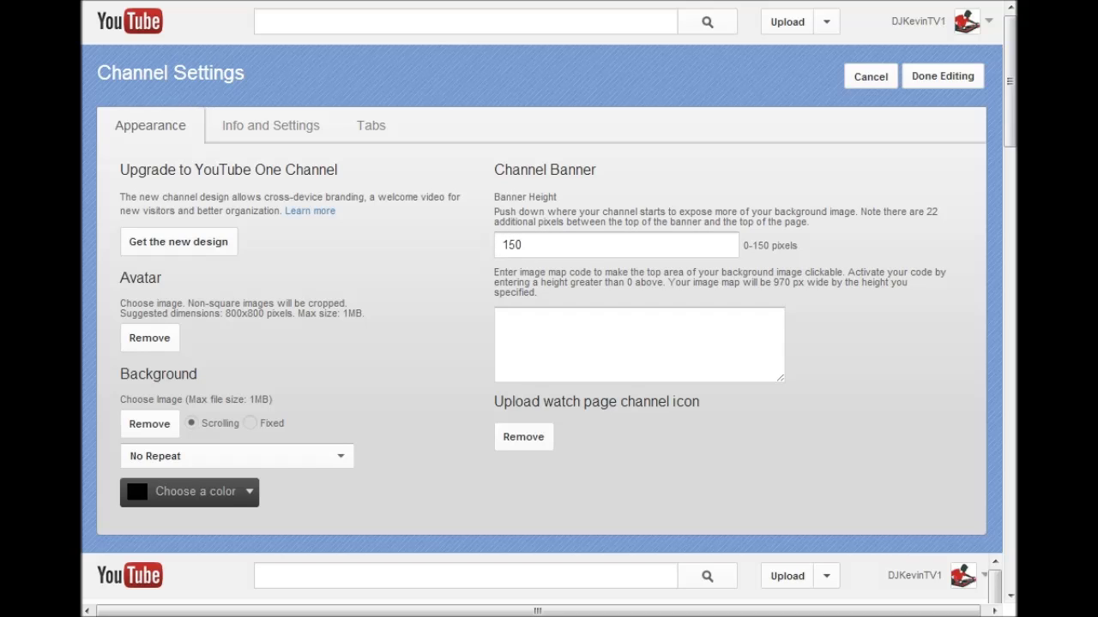
# - Examine the Upgrade to YouTube One Channel and Channel Banner sections, checking the banner in the channel preview
pyautogui.moveTo(337, 170); pyautogui.dragTo(251, 170)
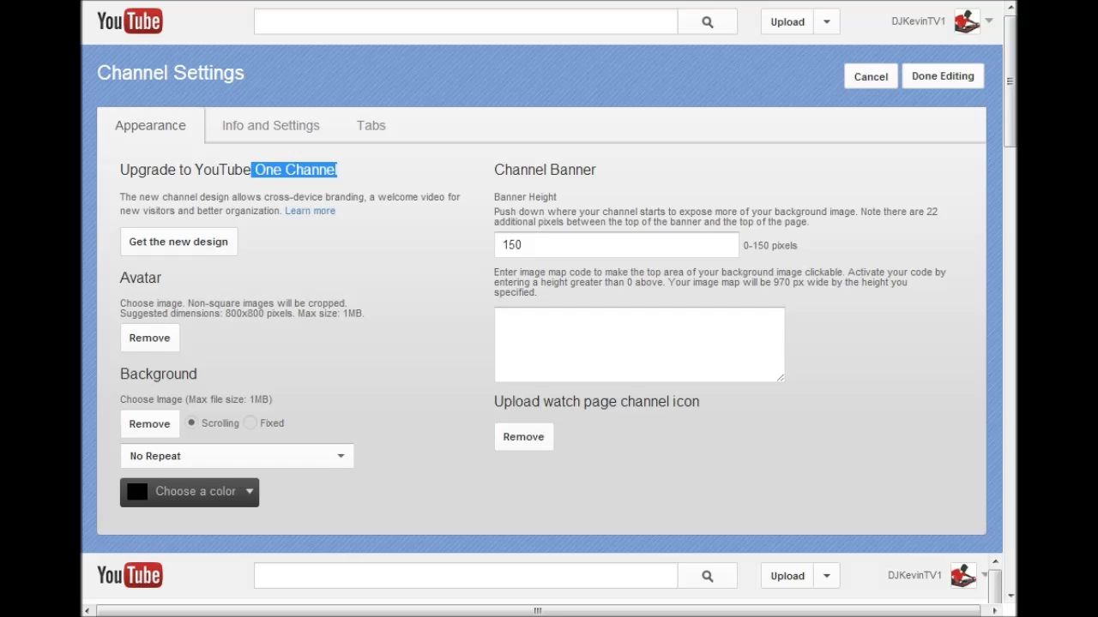
pyautogui.moveTo(251, 170); pyautogui.dragTo(120, 170)
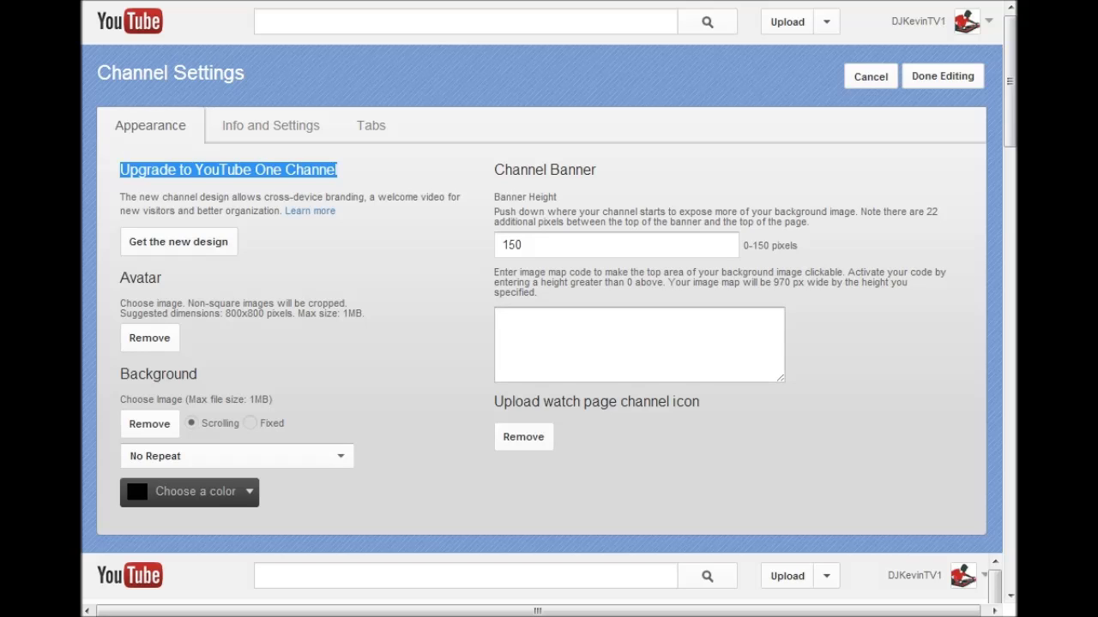
pyautogui.moveTo(596, 170); pyautogui.dragTo(494, 169)
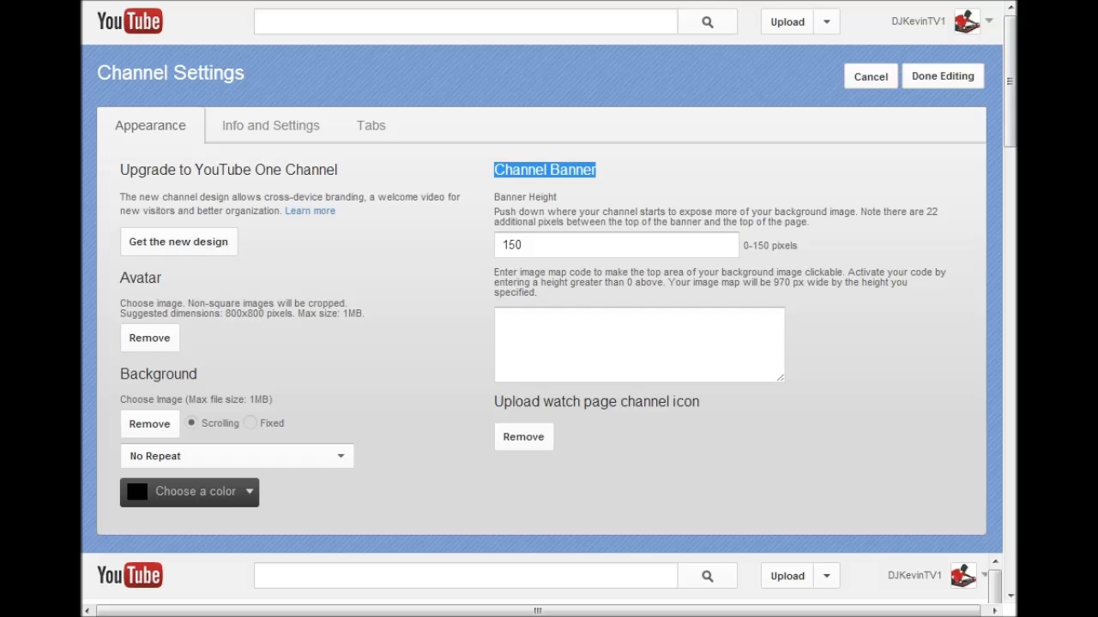
pyautogui.click(494, 169)
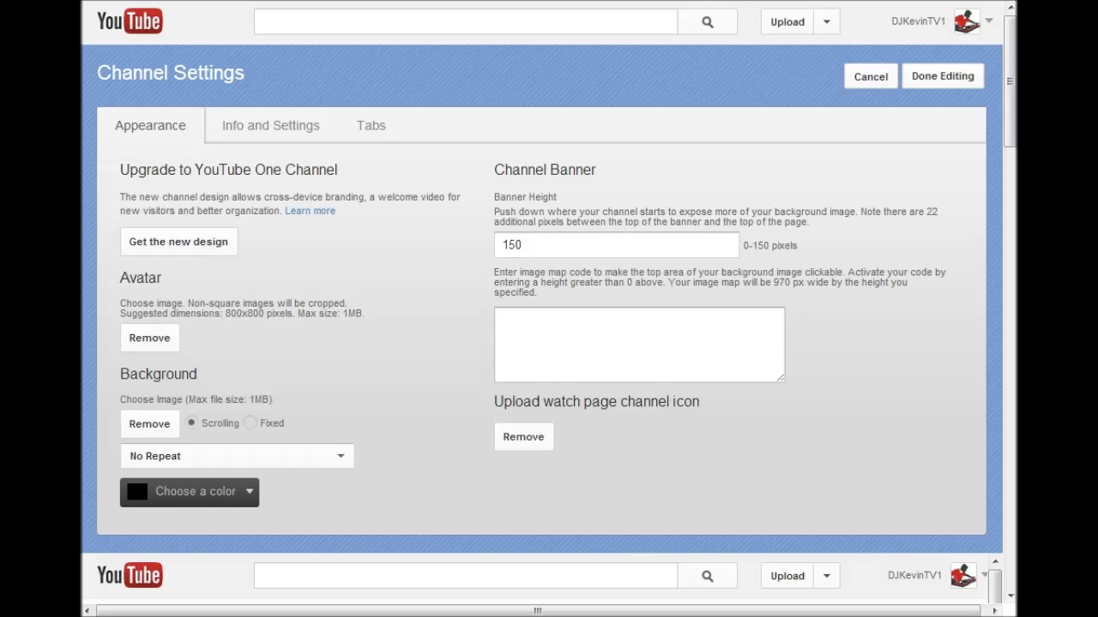
pyautogui.scroll(-5, 549, 309)
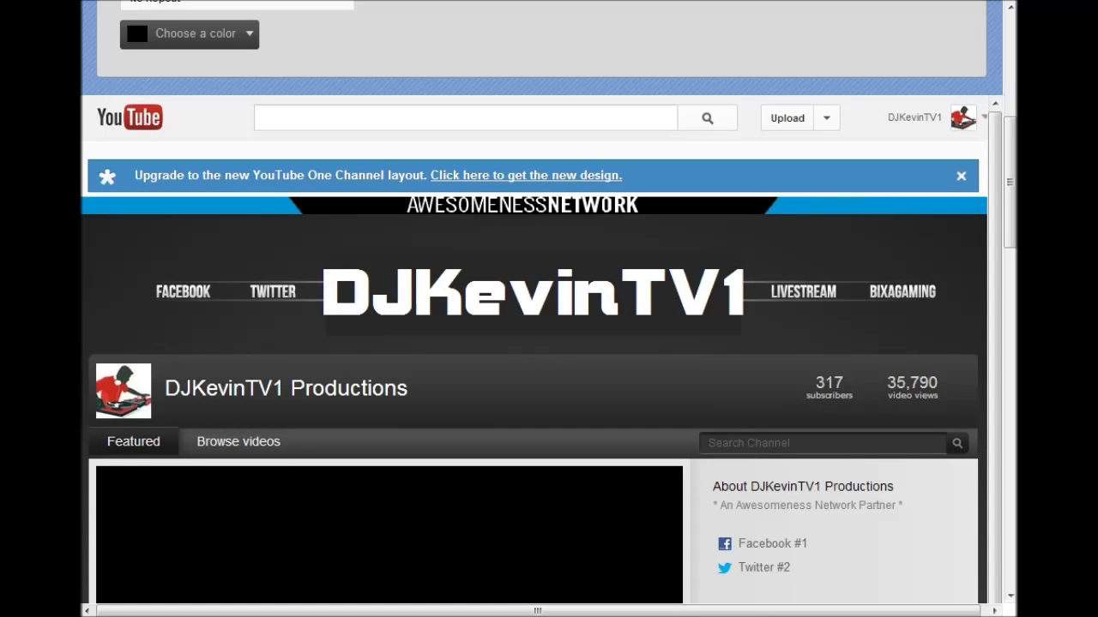
pyautogui.scroll(5, 549, 309)
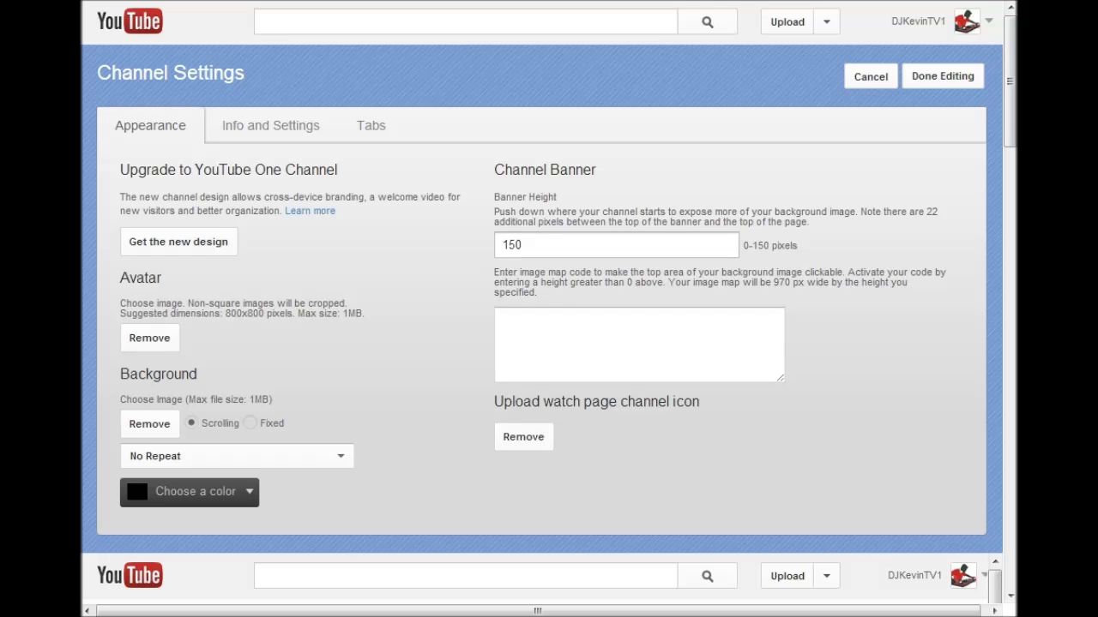
# - Examine the Banner Height setting and its allowed pixel range, comparing it with the banner in the preview
pyautogui.scroll(-1, 549, 309)
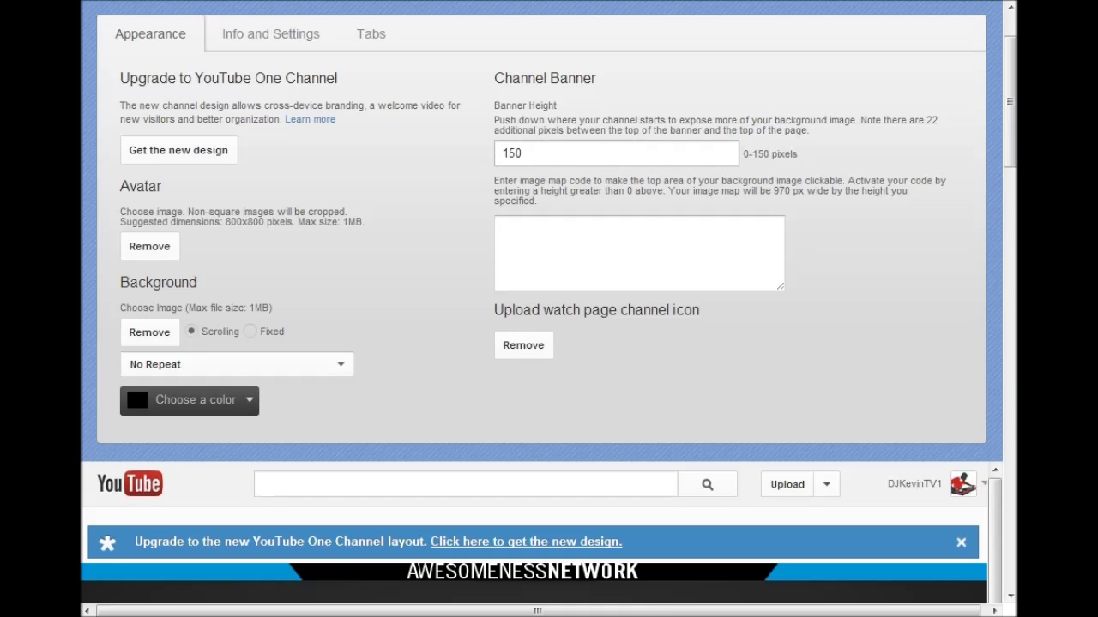
pyautogui.scroll(1, 549, 308)
pyautogui.moveTo(743, 246); pyautogui.dragTo(798, 246)
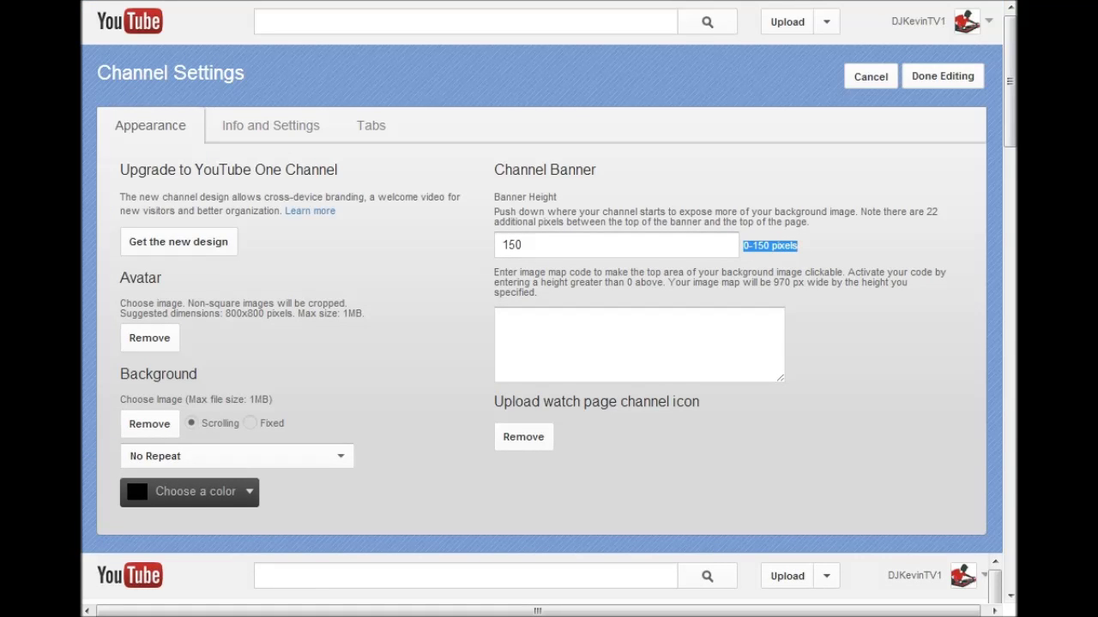
pyautogui.click(615, 245)
pyautogui.scroll(-5, 549, 308)
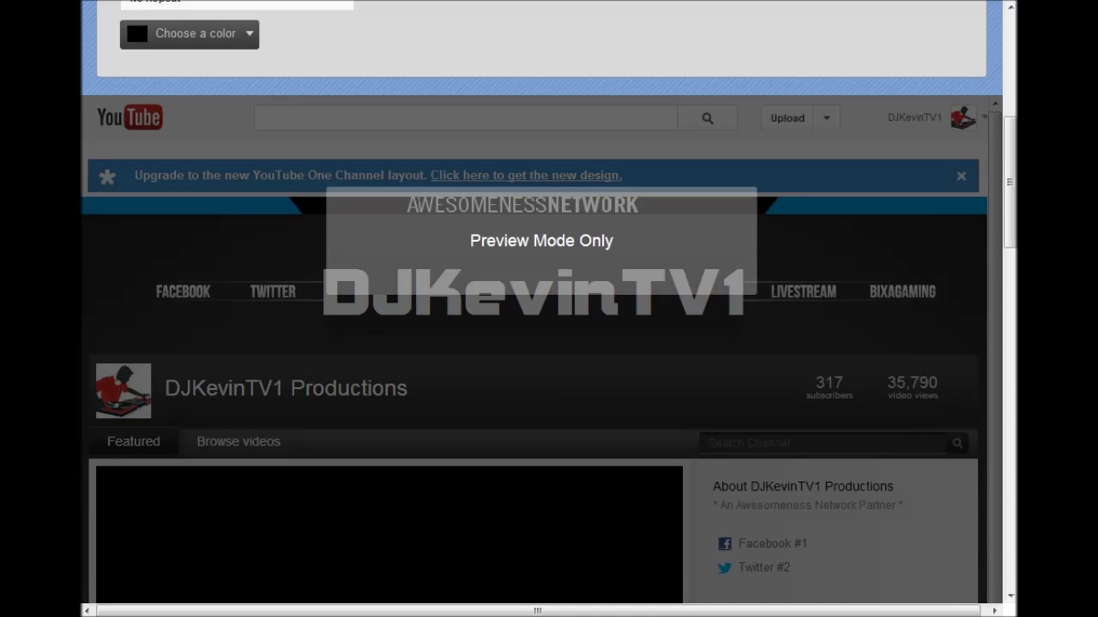
pyautogui.scroll(5, 541, 308)
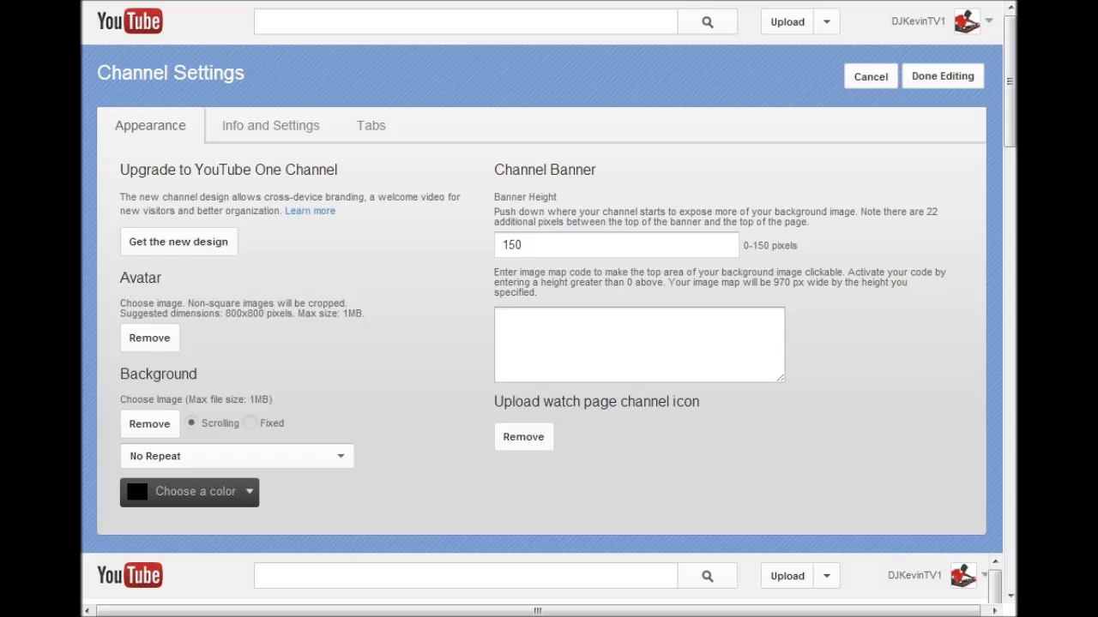
# - Review the channel's title, description and advanced redirect and Google Analytics fields, and open the Tabs settings
pyautogui.click(270, 125)
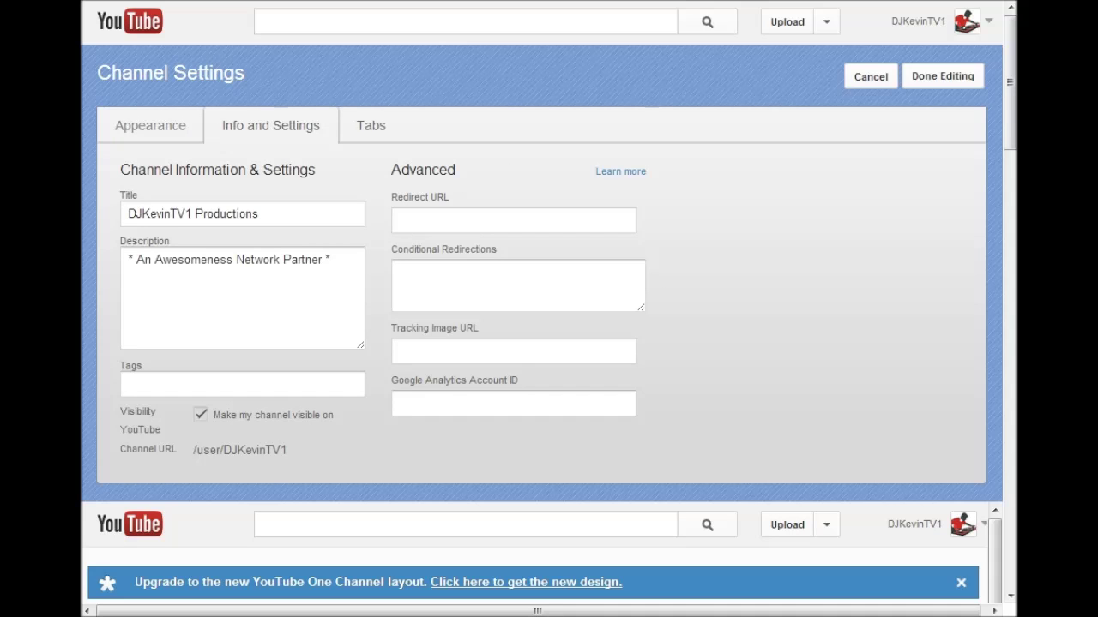
pyautogui.moveTo(258, 214); pyautogui.dragTo(126, 213)
pyautogui.moveTo(455, 169); pyautogui.dragTo(391, 170)
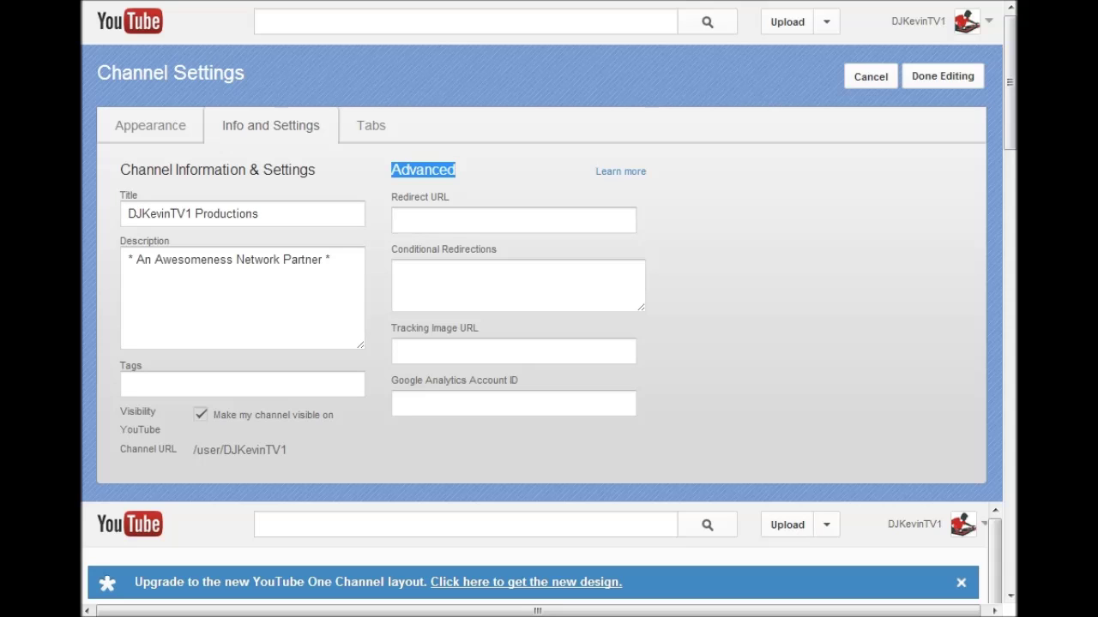
pyautogui.click(391, 170)
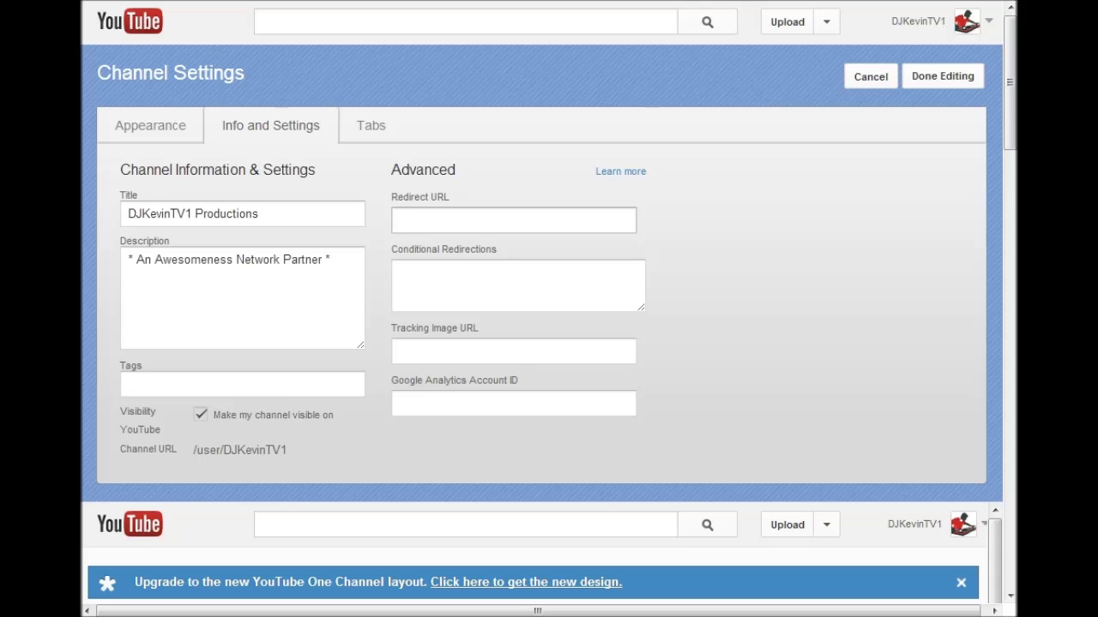
pyautogui.click(518, 285)
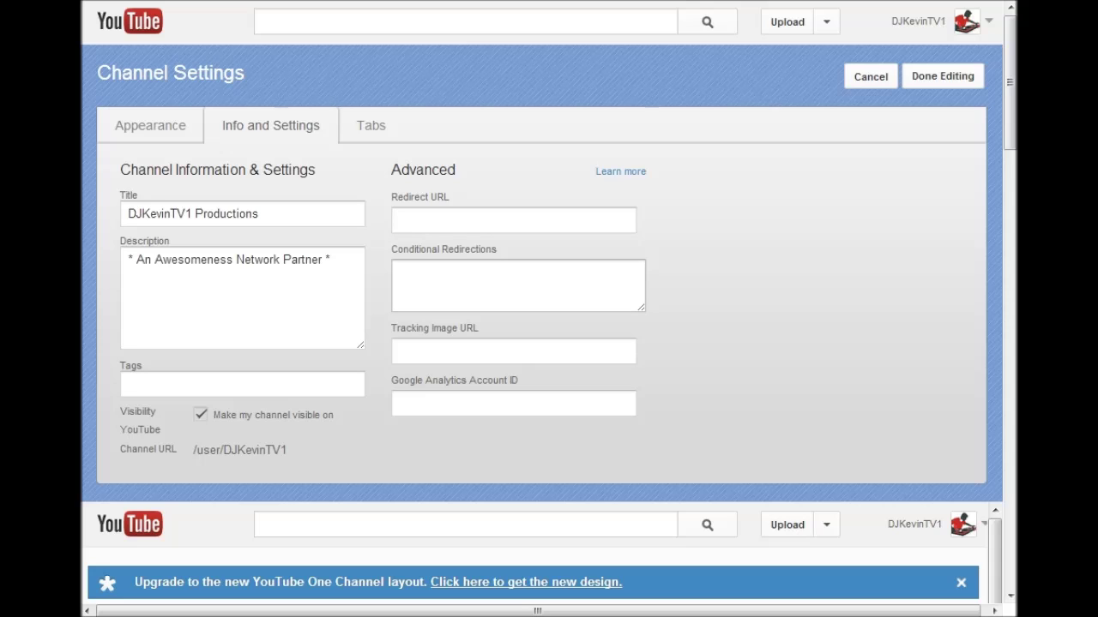
pyautogui.click(243, 298)
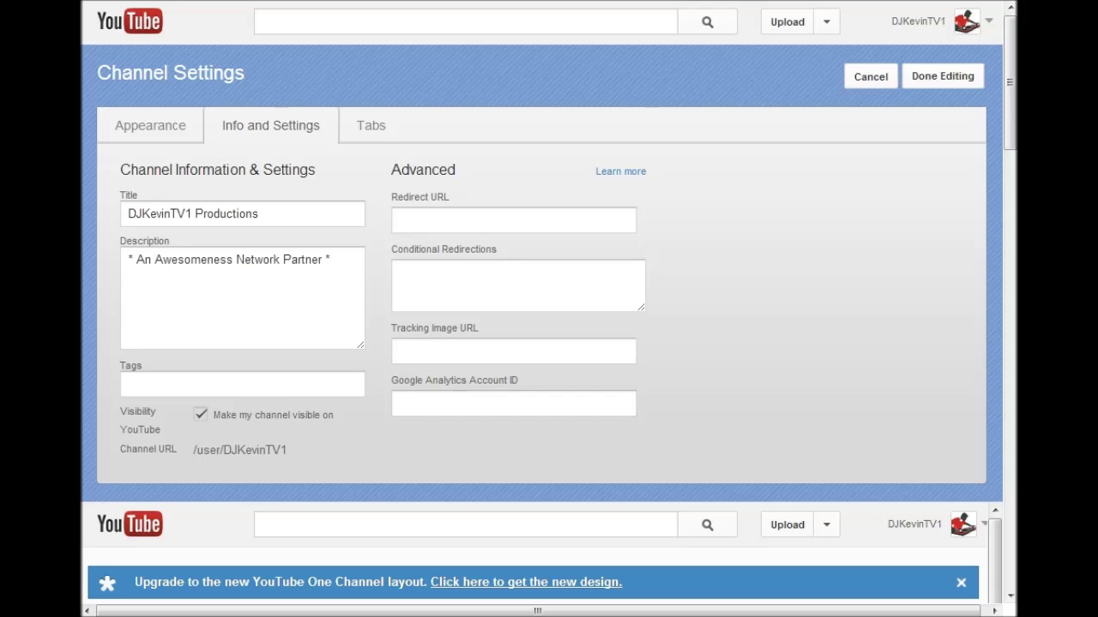
pyautogui.moveTo(518, 380); pyautogui.dragTo(391, 379)
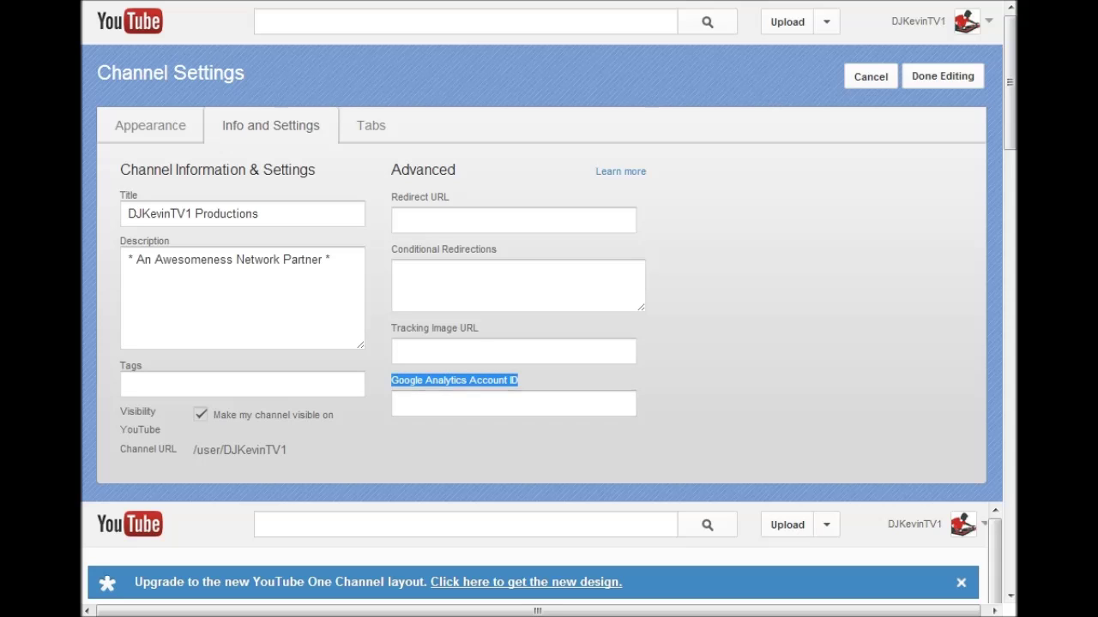
pyautogui.click(513, 403)
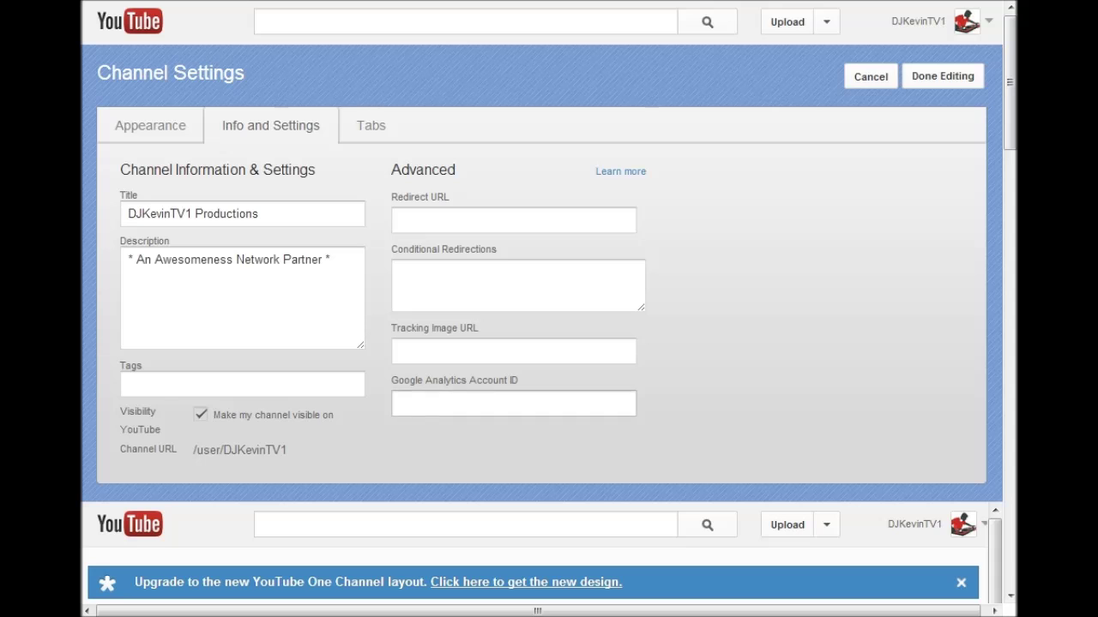
pyautogui.click(370, 125)
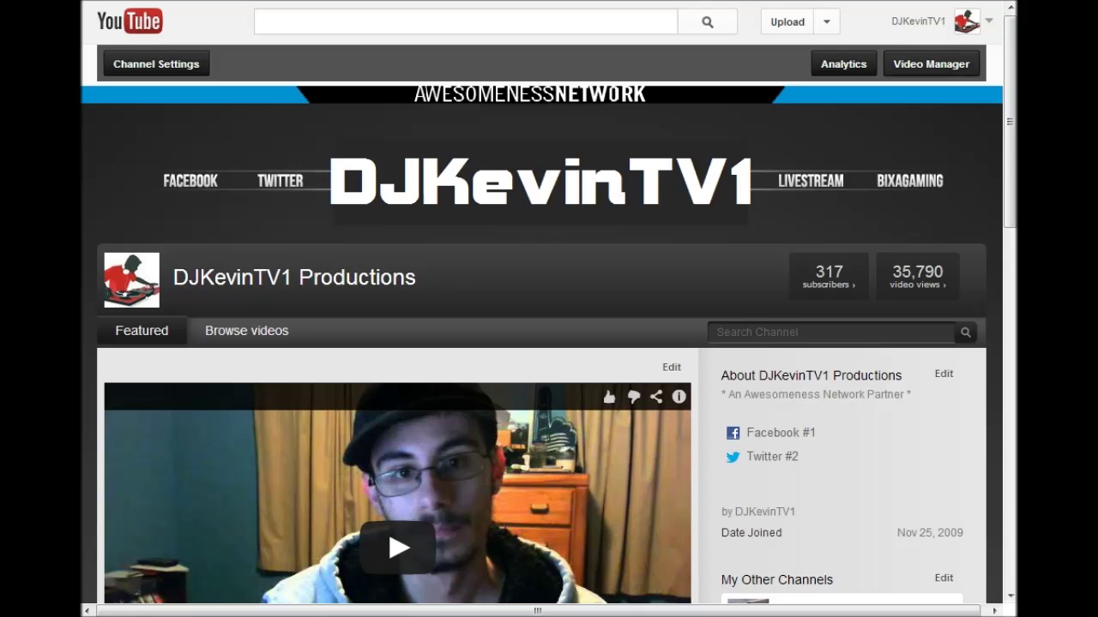
# - Open the Video Manager's live events and start a new live event, checking its title and description fields
pyautogui.click(930, 64)
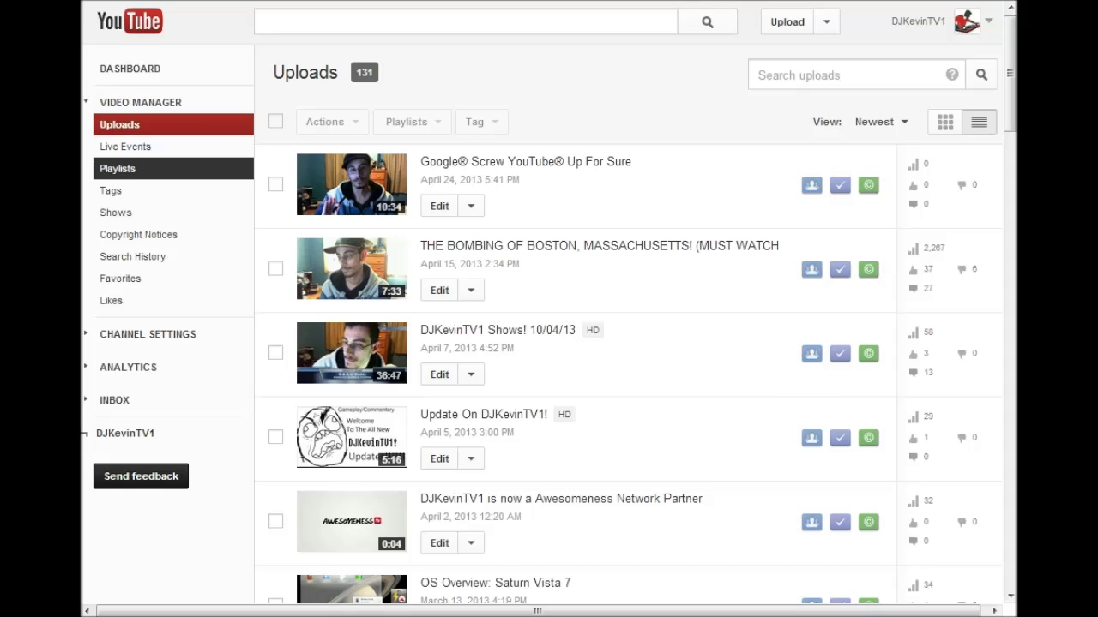
pyautogui.click(118, 168)
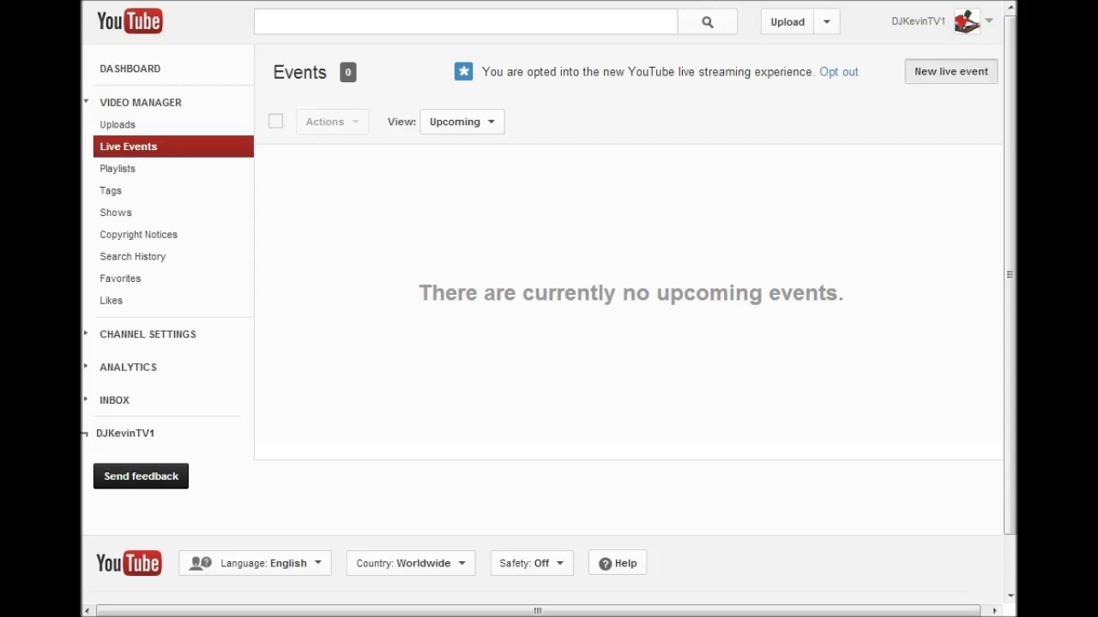
pyautogui.click(950, 72)
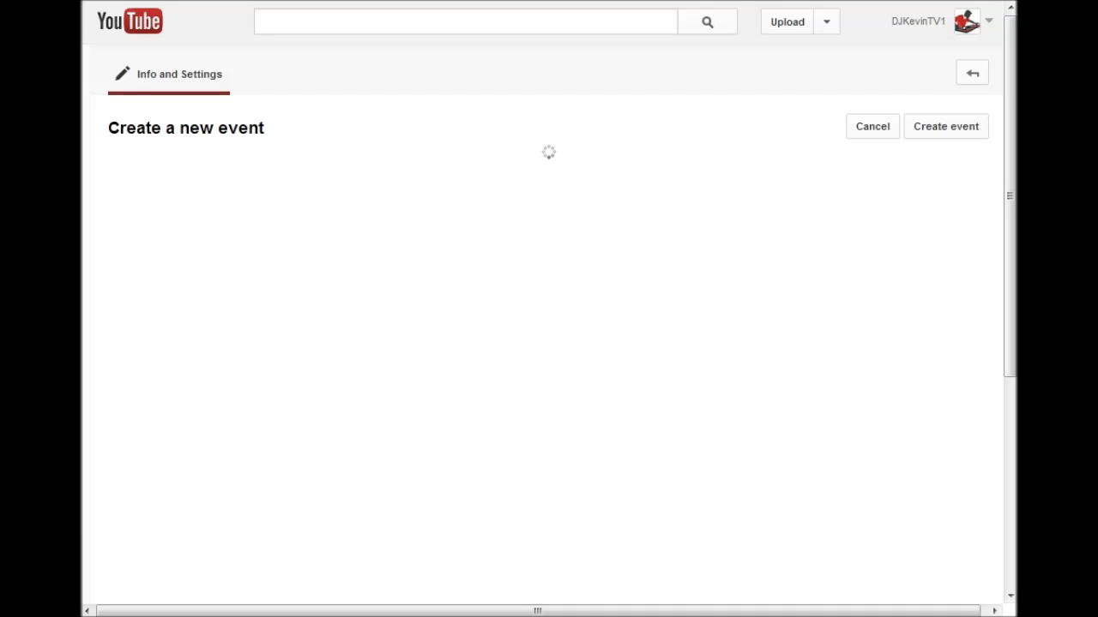
pyautogui.click(117, 257)
pyautogui.click(117, 328)
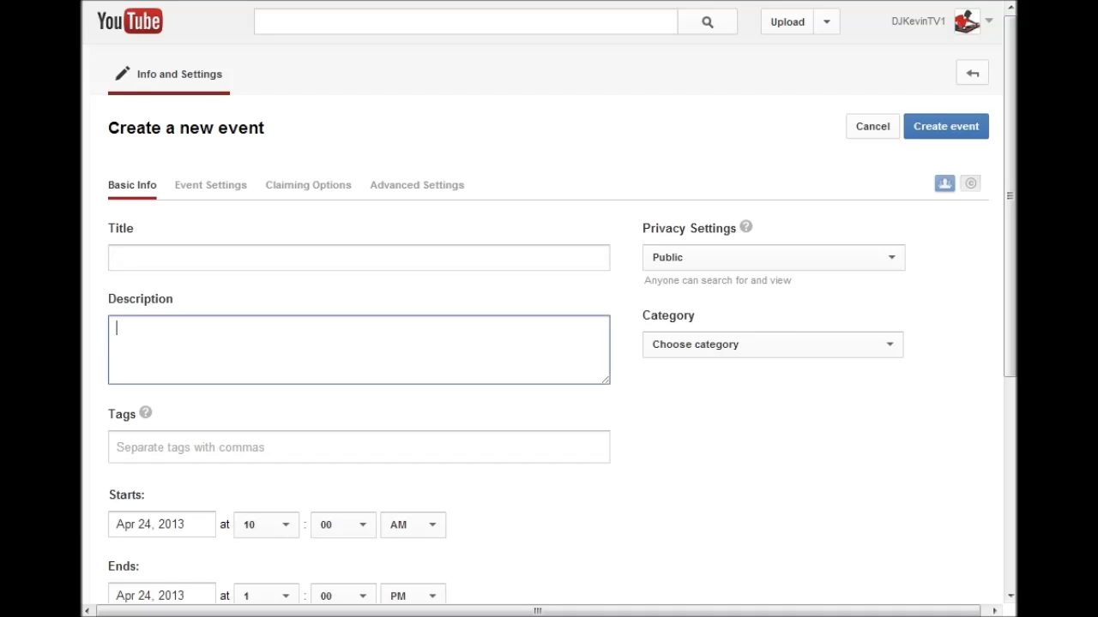
# - Review the new event's schedule, time zone, terms agreement, privacy and category settings, and cancel the event
pyautogui.scroll(-3, 549, 309)
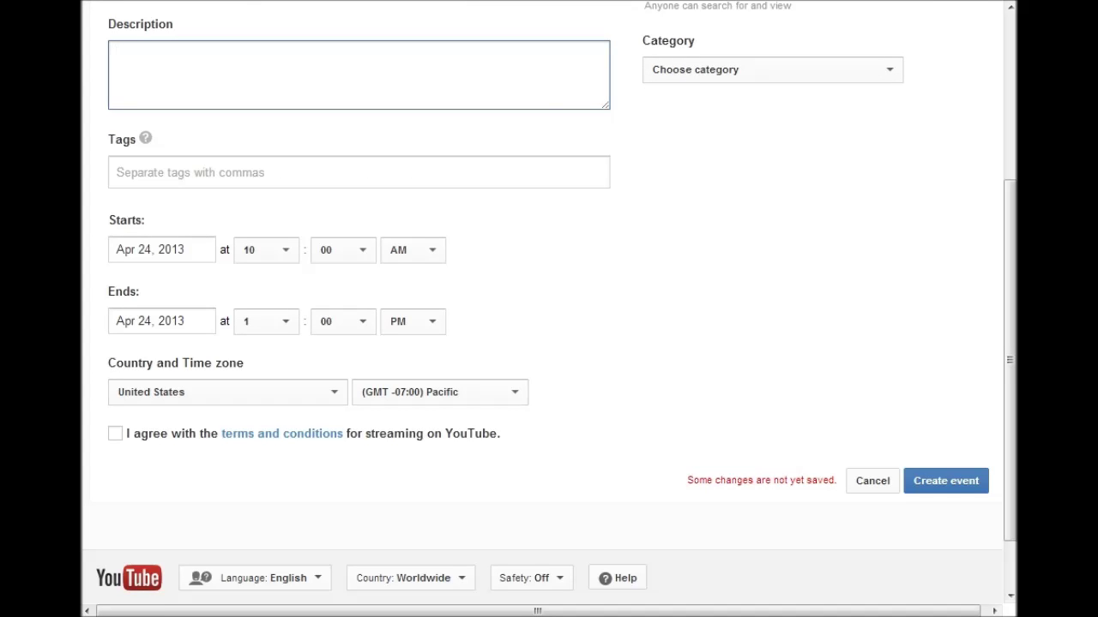
pyautogui.click(439, 392)
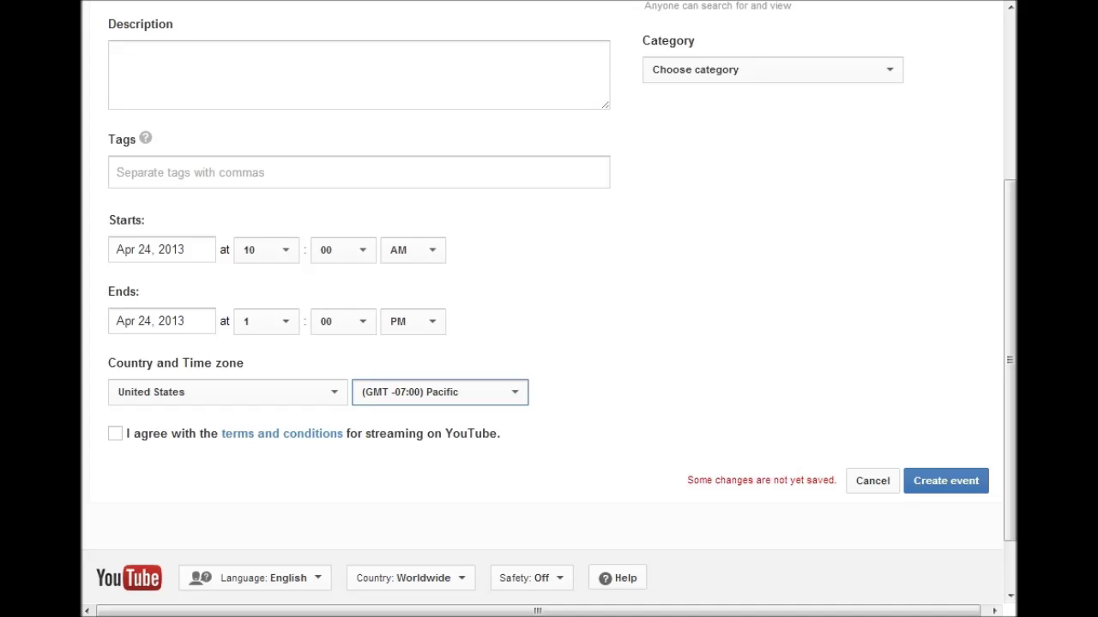
pyautogui.click(115, 433)
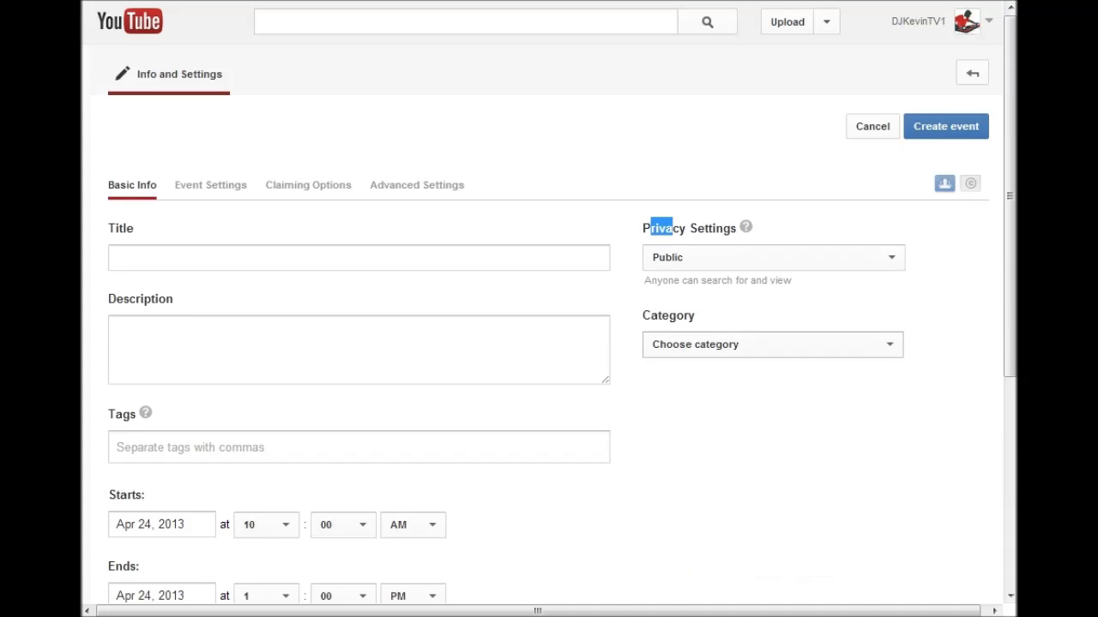
pyautogui.click(773, 257)
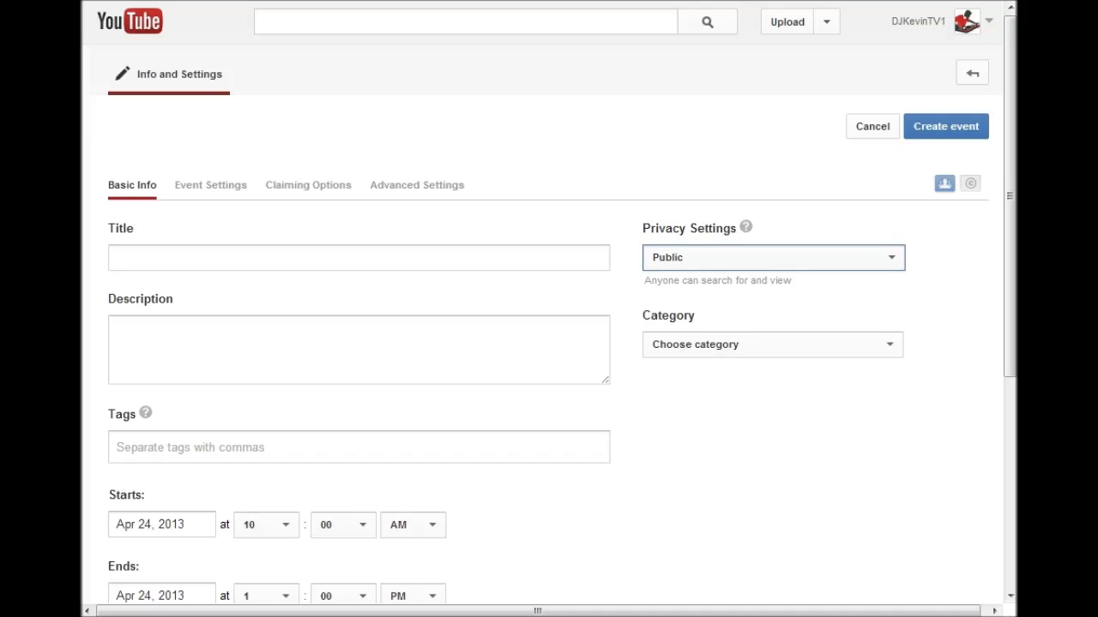
pyautogui.press('Tab')
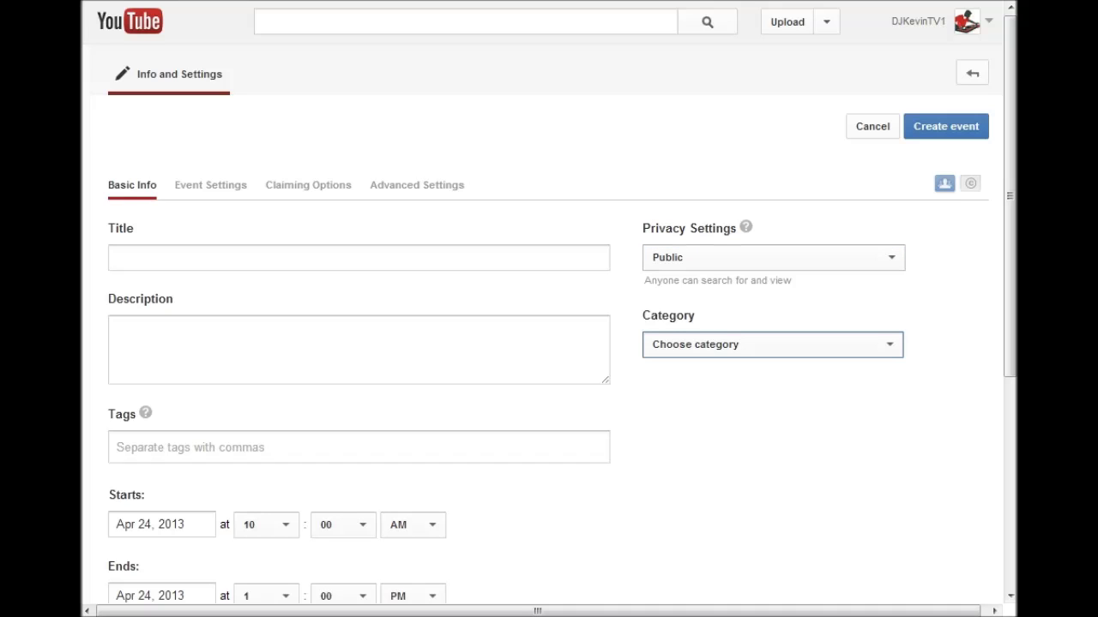
pyautogui.press('Tab')
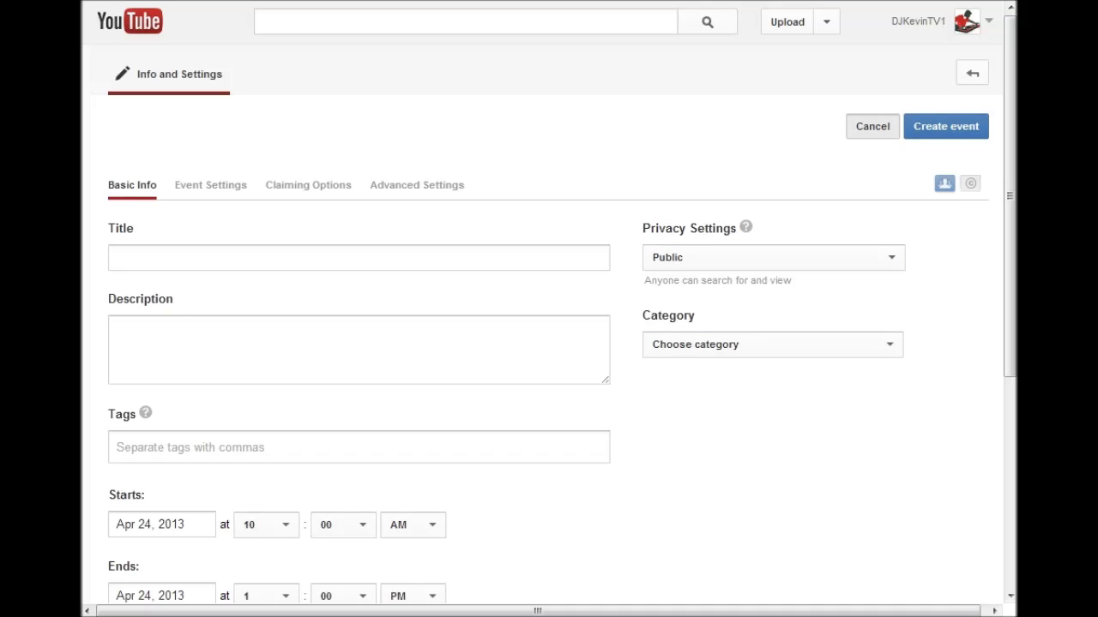
pyautogui.press('Return')
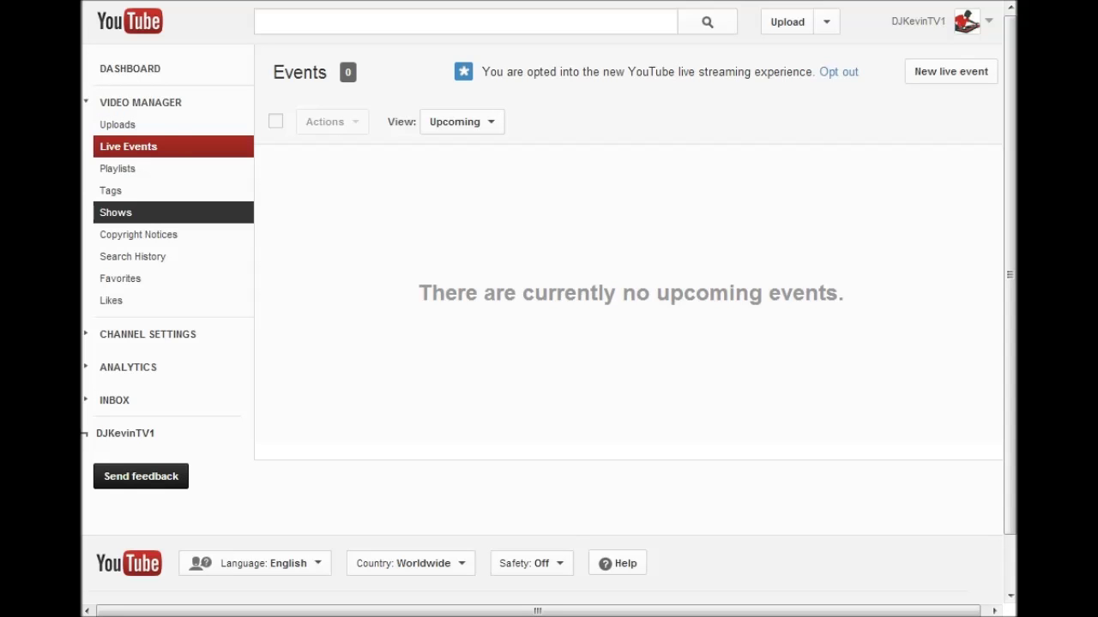
# - Open the existing show for editing and examine its admin status and information fields
pyautogui.click(116, 212)
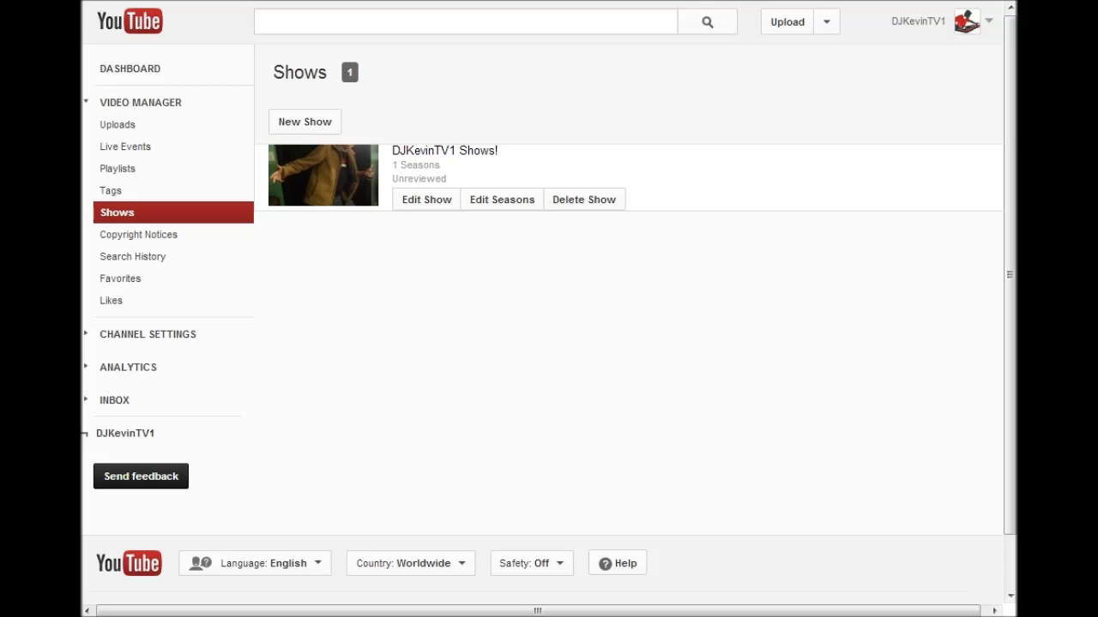
pyautogui.click(426, 199)
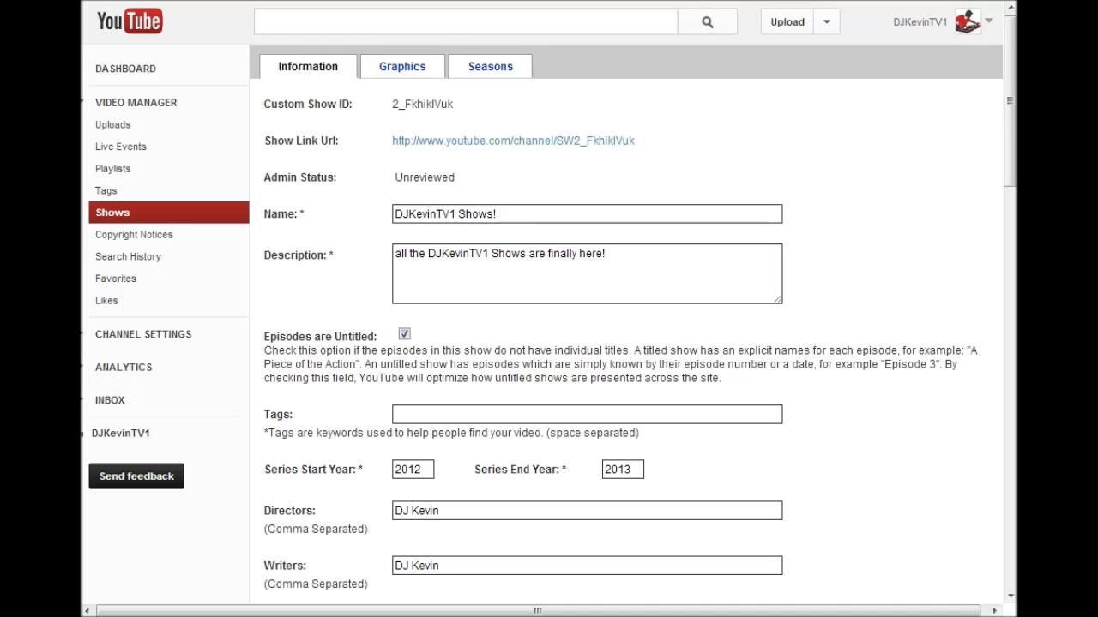
pyautogui.moveTo(455, 178); pyautogui.dragTo(402, 177)
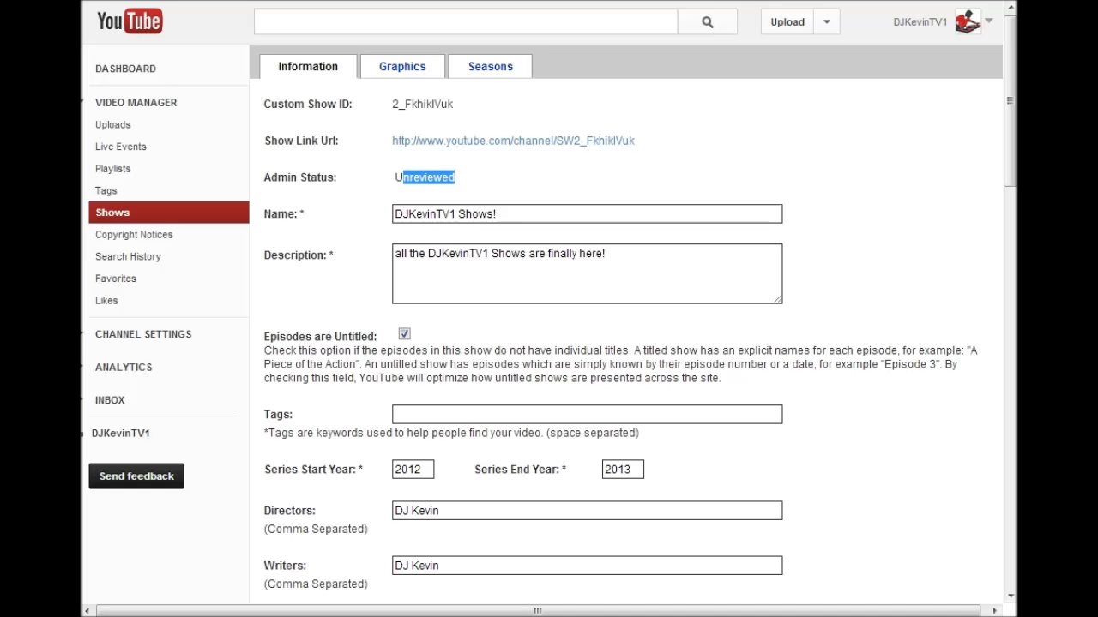
pyautogui.moveTo(403, 177); pyautogui.dragTo(393, 176)
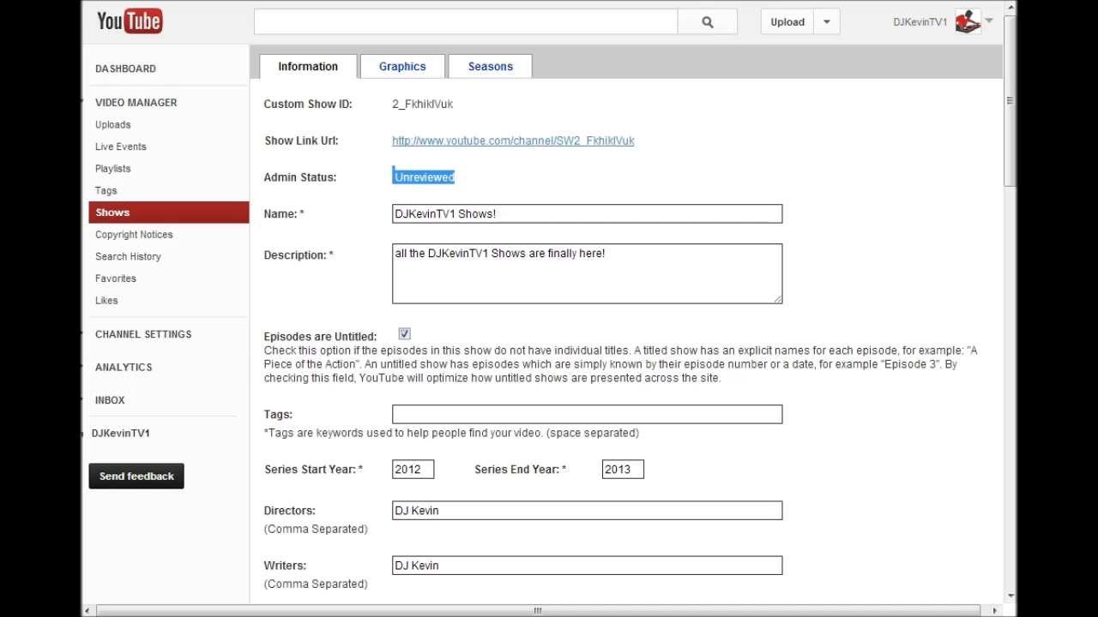
pyautogui.scroll(-6, 394, 176)
pyautogui.scroll(4, 394, 176)
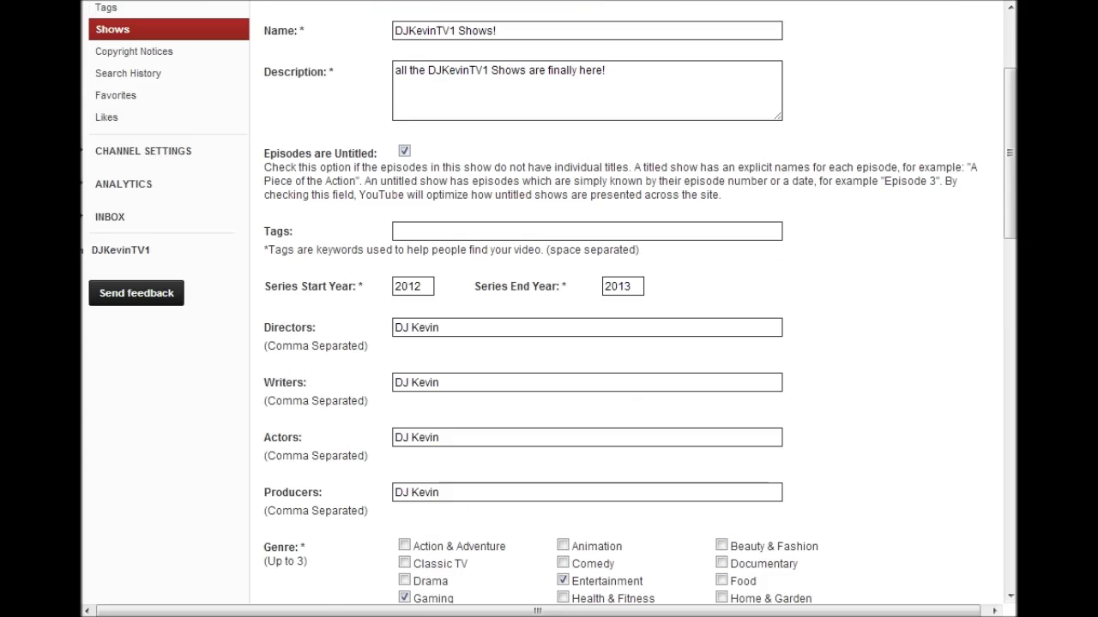
pyautogui.scroll(3, 626, 309)
# - View the episodes in the show's Season 1, and open the channel's Copyright Notices
pyautogui.click(490, 66)
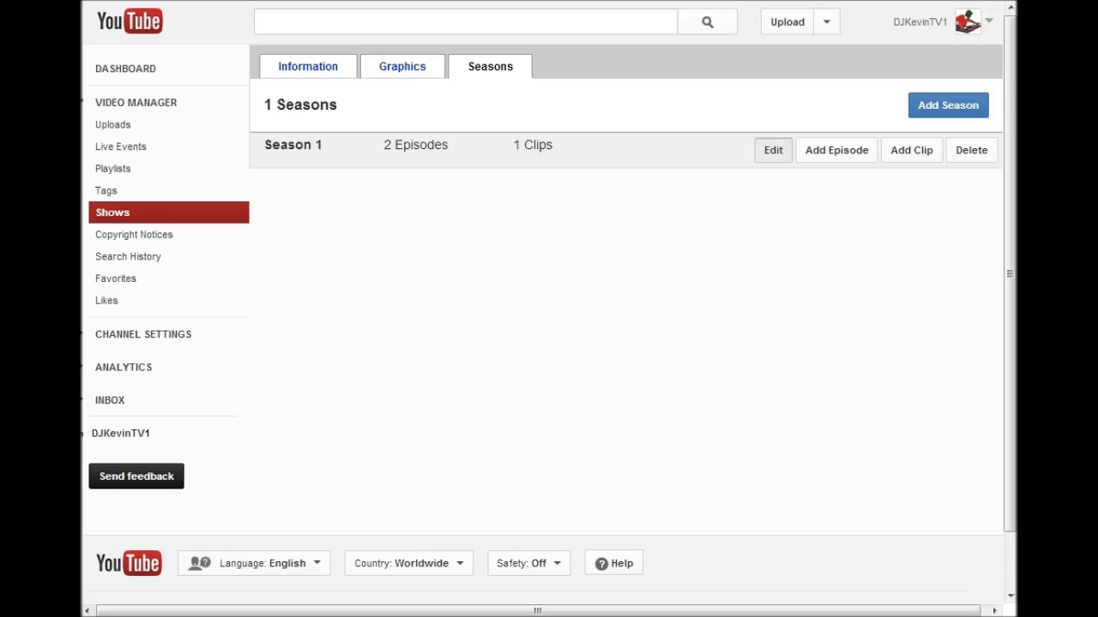
pyautogui.click(773, 150)
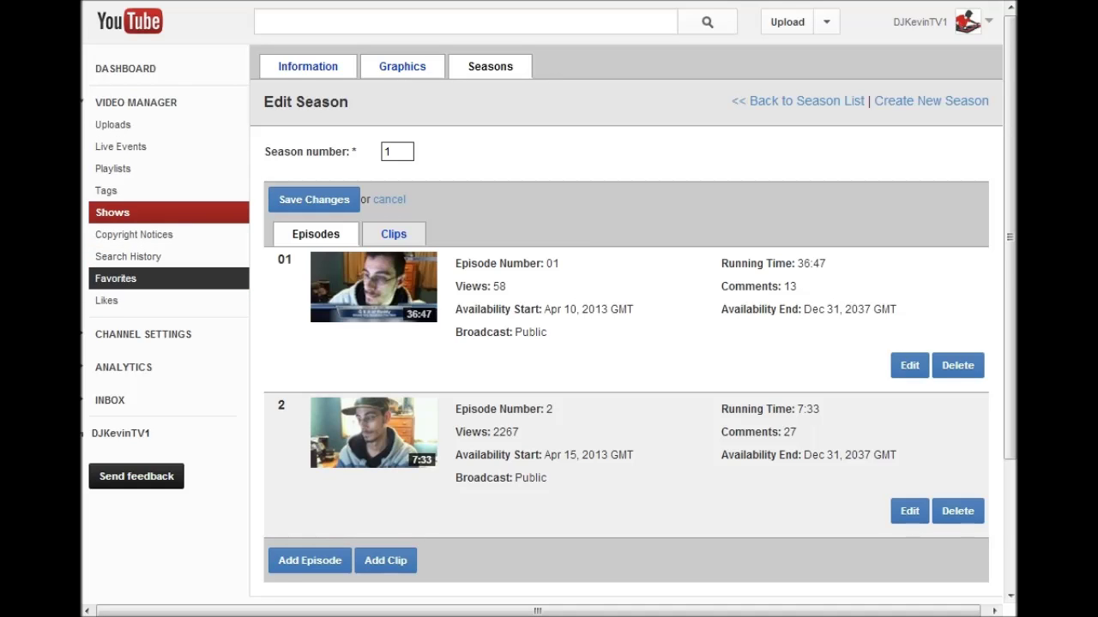
pyautogui.click(133, 234)
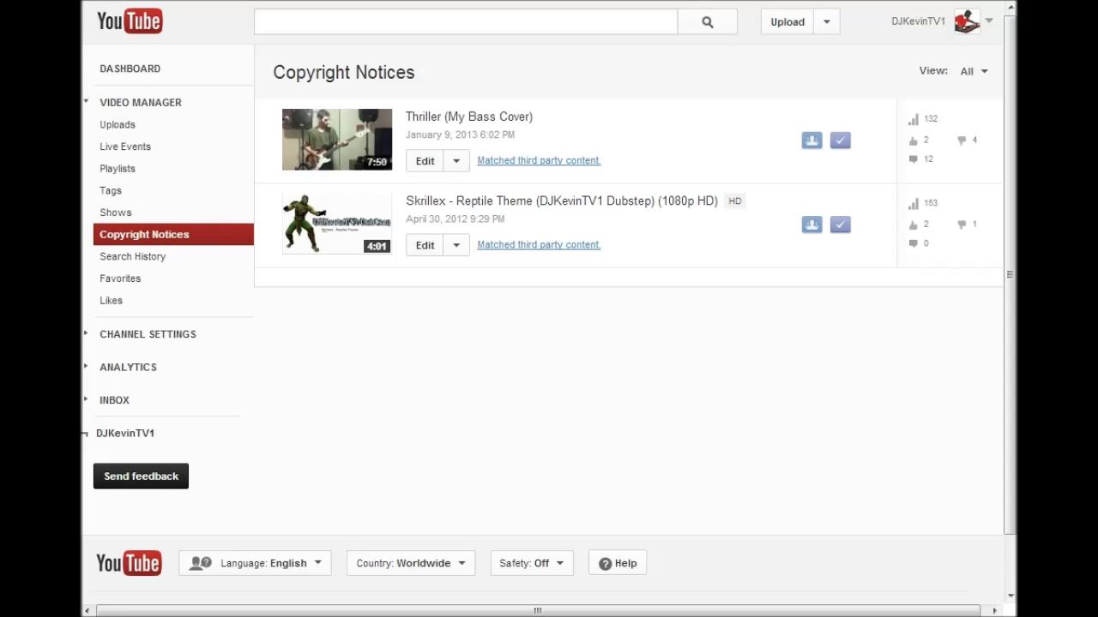
# - Open the channel dashboard and examine its partner status, recommendations, videos, key stats and comments
pyautogui.click(129, 68)
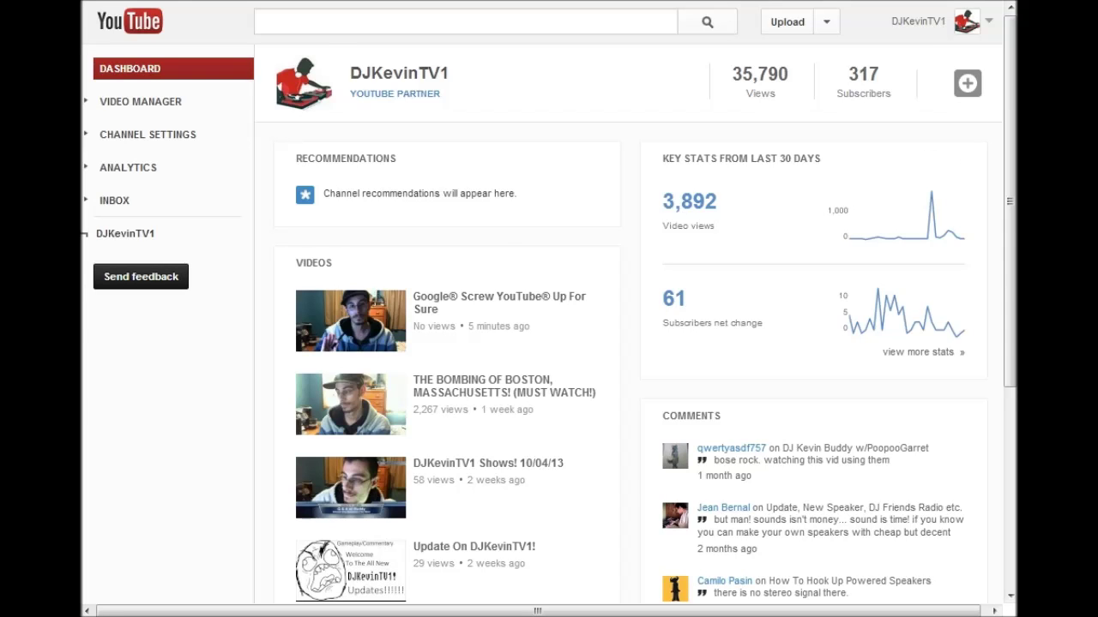
pyautogui.scroll(-4, 549, 343)
pyautogui.scroll(4, 549, 343)
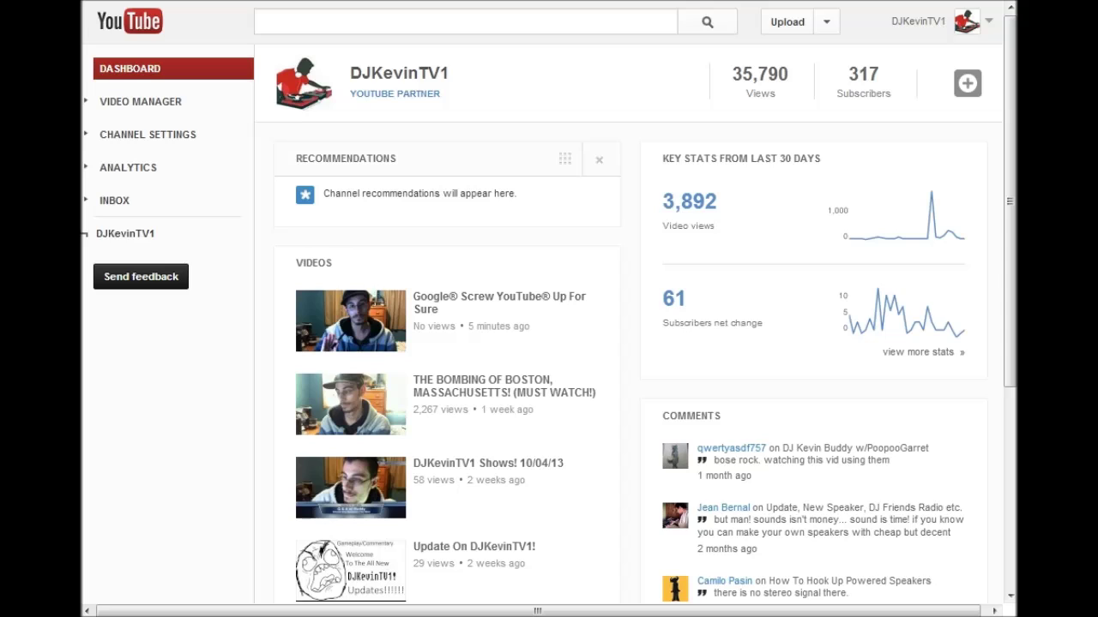
pyautogui.moveTo(442, 94); pyautogui.dragTo(348, 94)
pyautogui.click(446, 171)
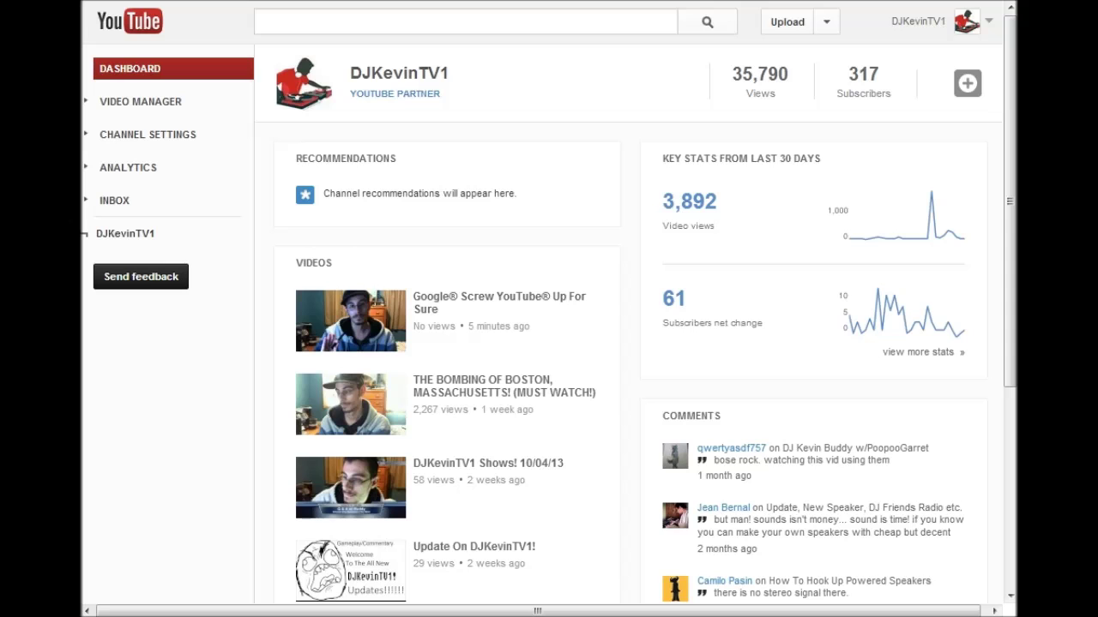
pyautogui.scroll(-3, 542, 308)
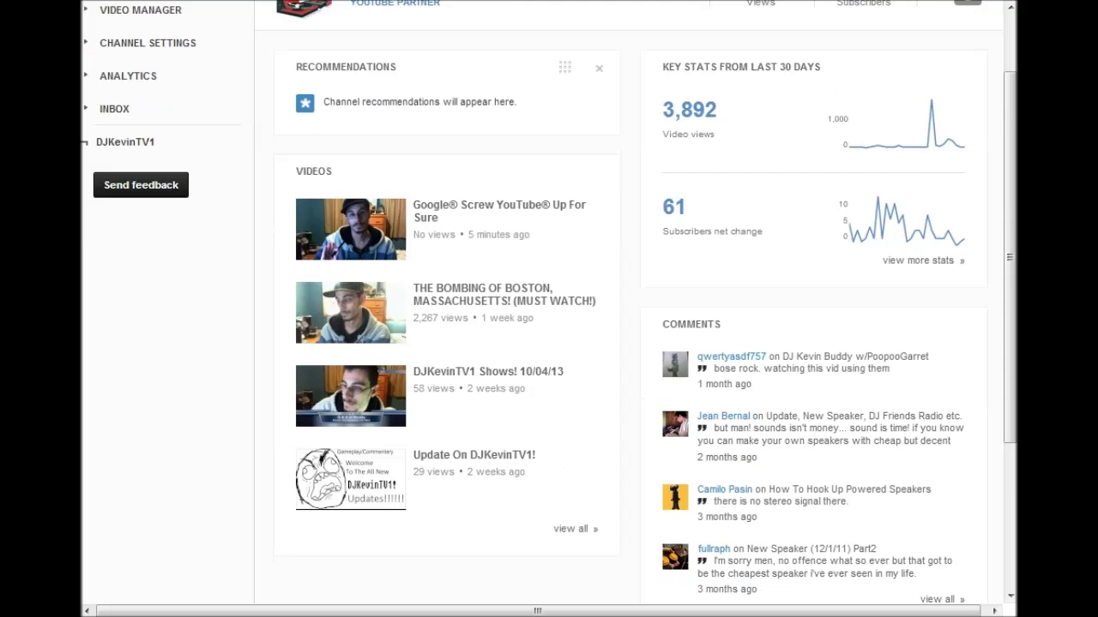
pyautogui.scroll(3, 542, 309)
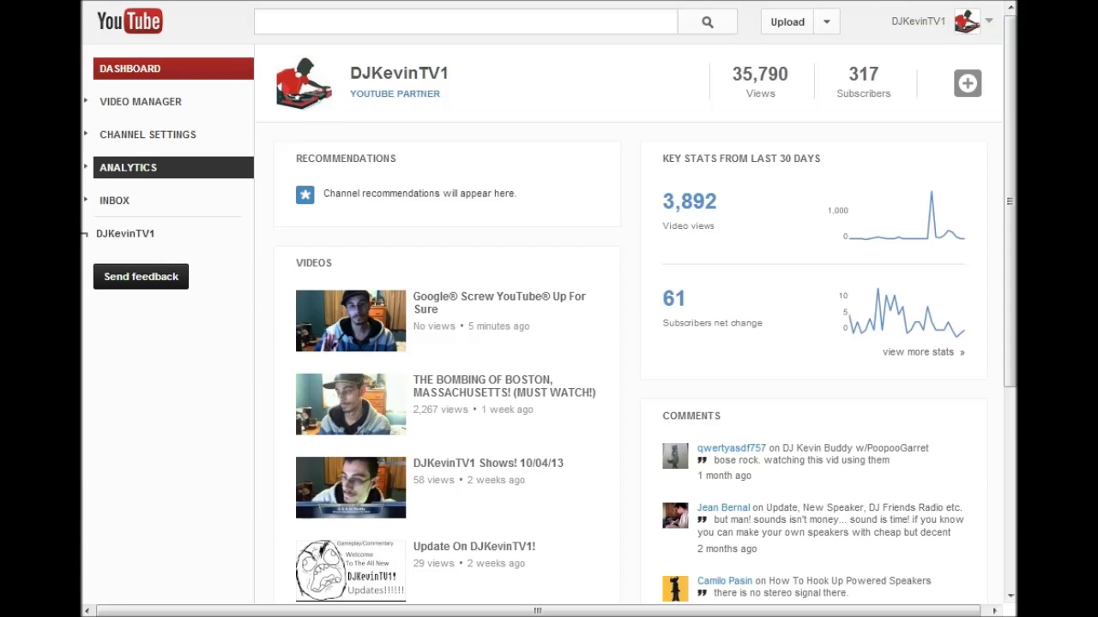
# - Open the channel's Features settings and examine the account status, network partnership and list of available features
pyautogui.click(148, 135)
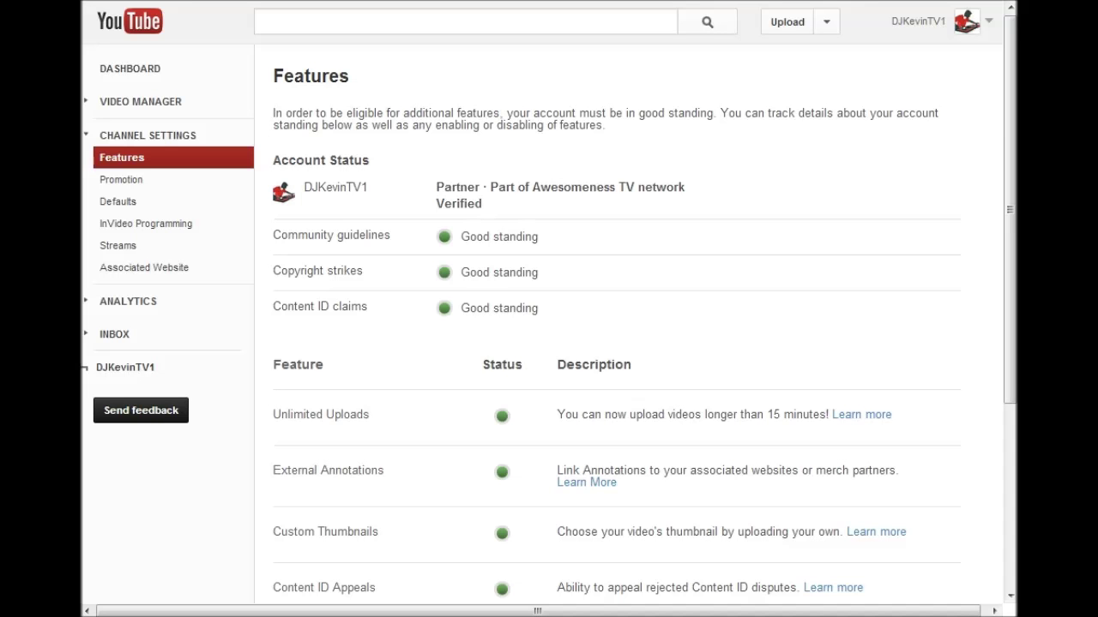
pyautogui.moveTo(685, 187); pyautogui.dragTo(497, 187)
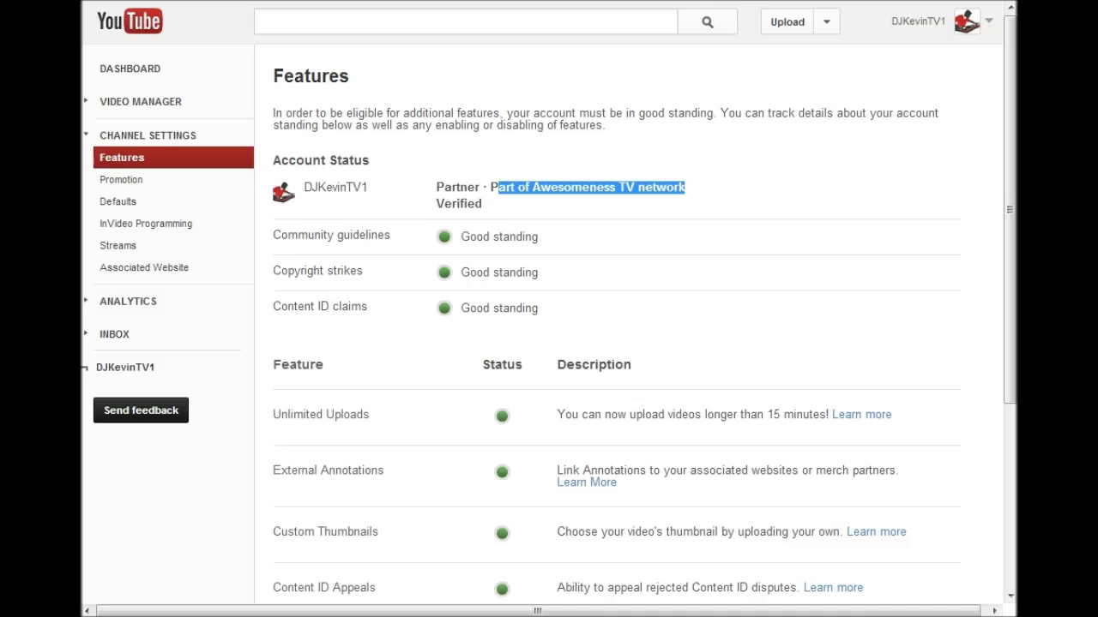
pyautogui.moveTo(497, 187); pyautogui.dragTo(485, 186)
pyautogui.scroll(-2, 485, 187)
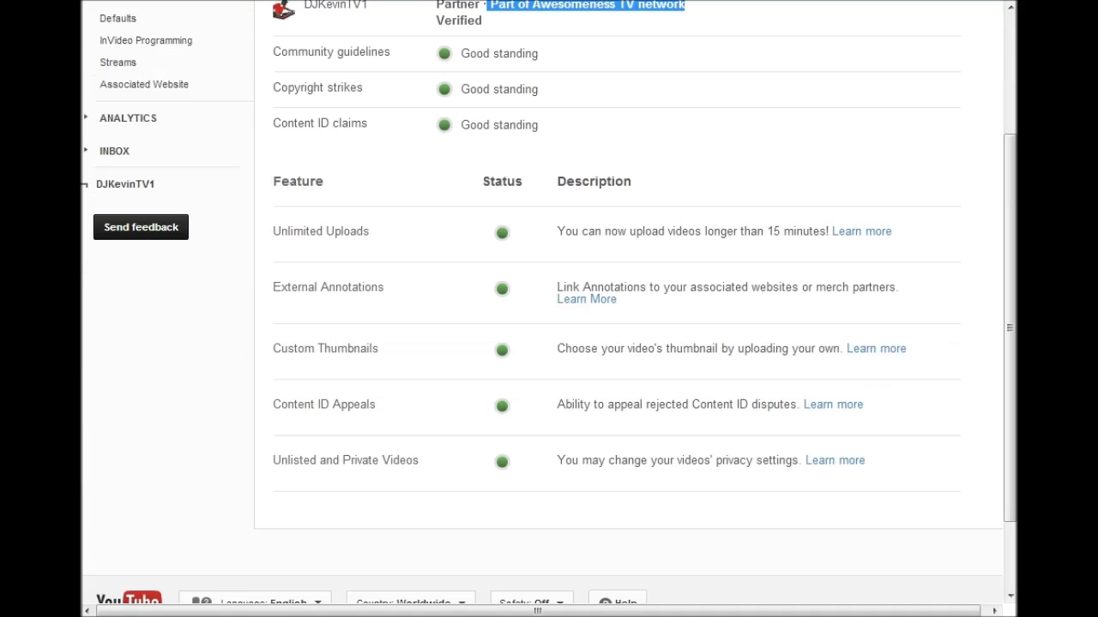
pyautogui.scroll(2, 486, 187)
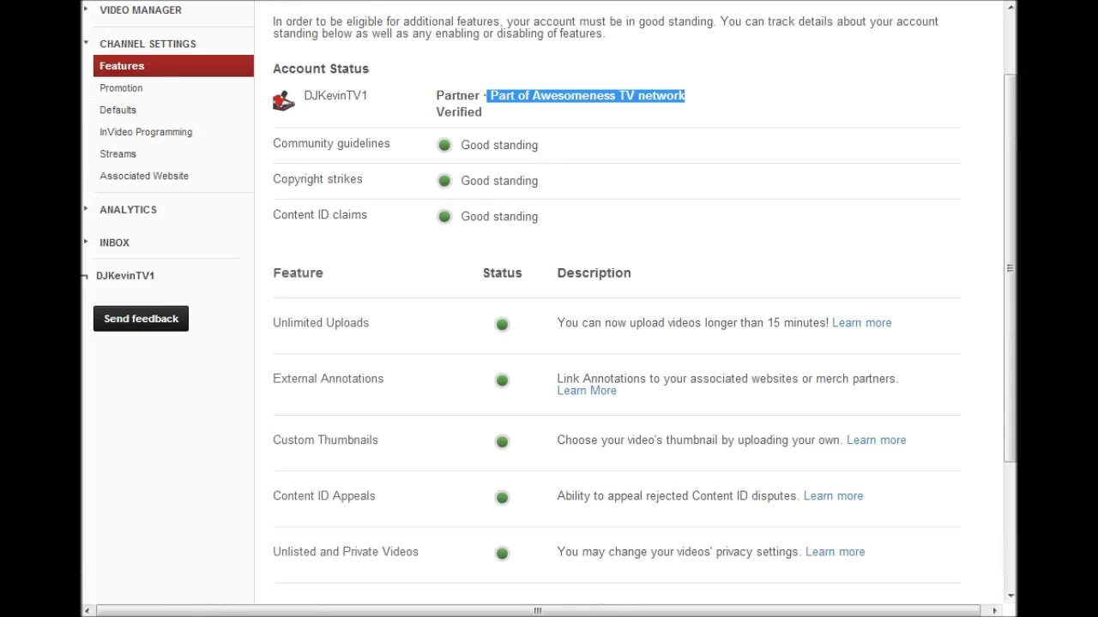
pyautogui.click(485, 186)
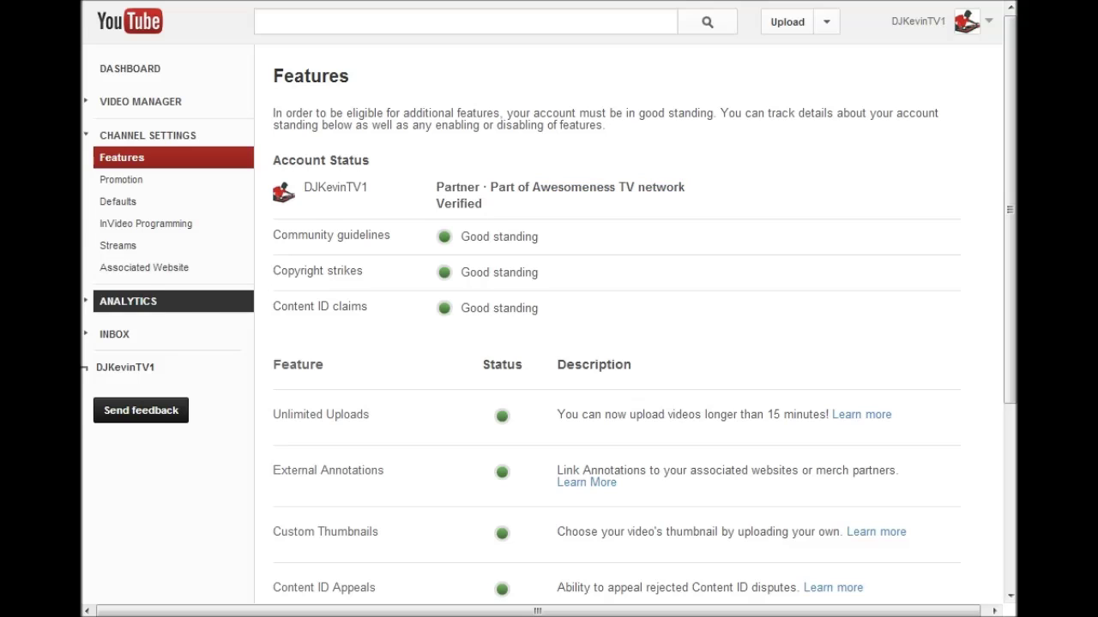
# - Review the Analytics overview, including the video search suggestions, top videos and demographics, and return to the dashboard
pyautogui.click(128, 301)
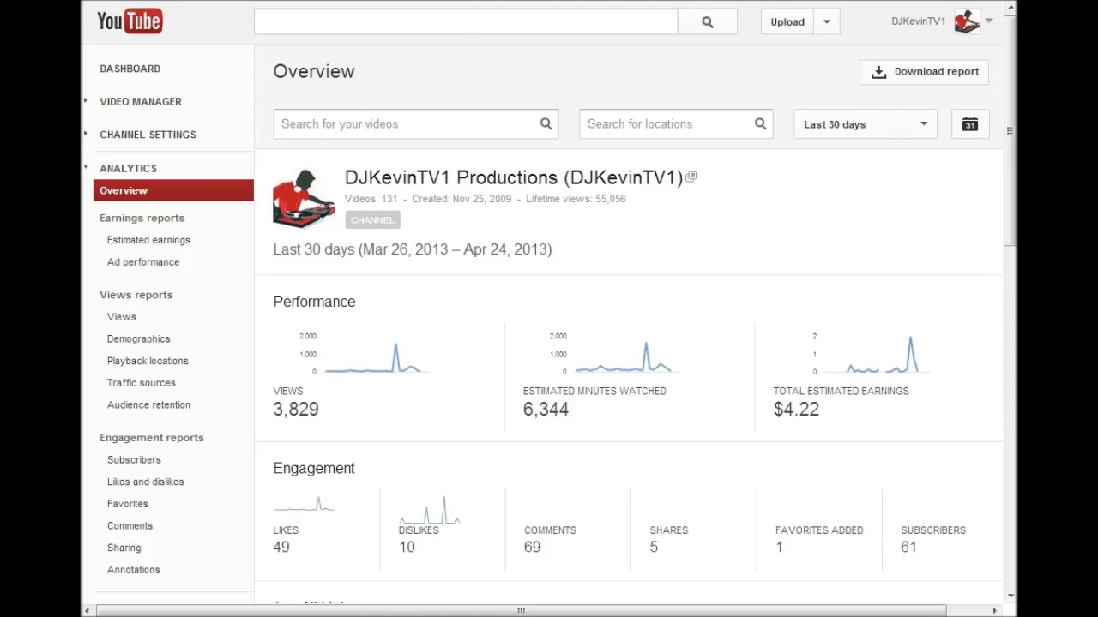
pyautogui.click(283, 123)
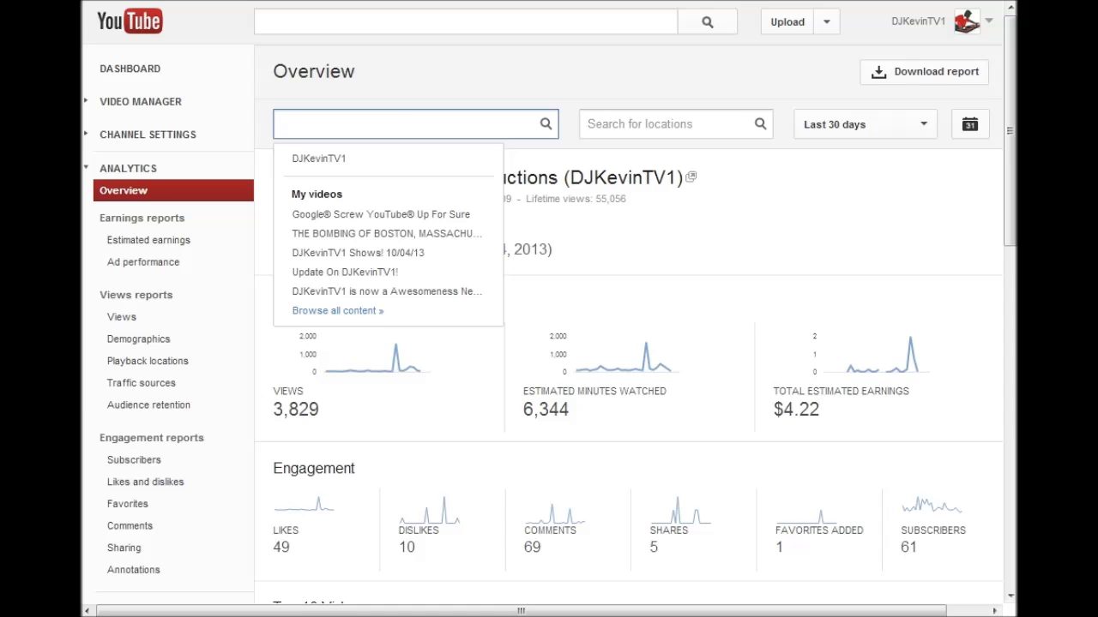
pyautogui.press('Escape')
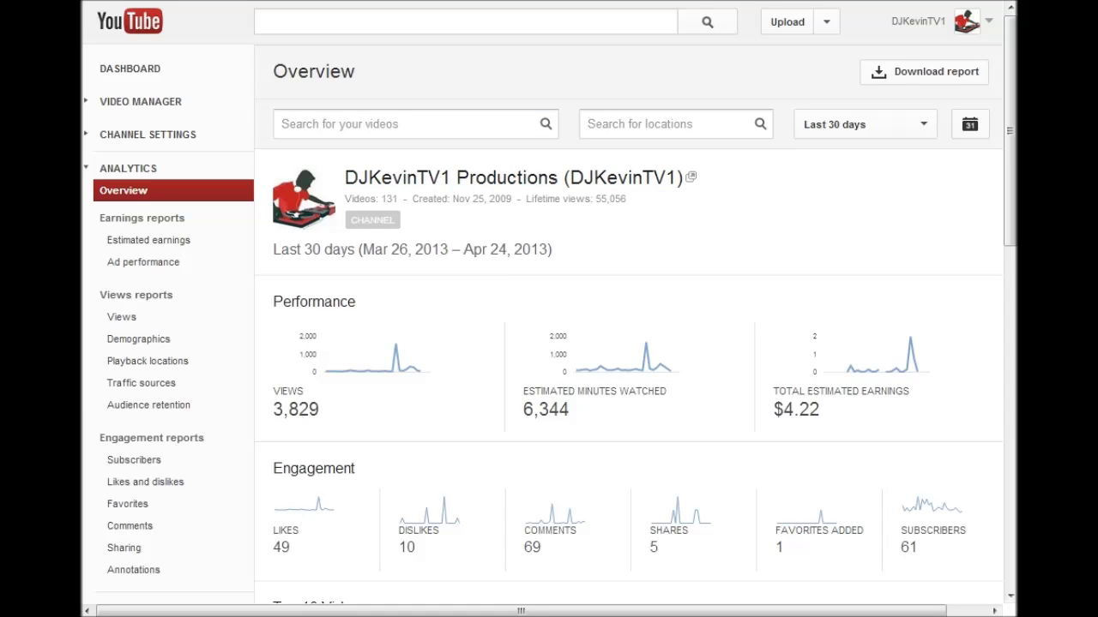
pyautogui.scroll(-8, 394, 113)
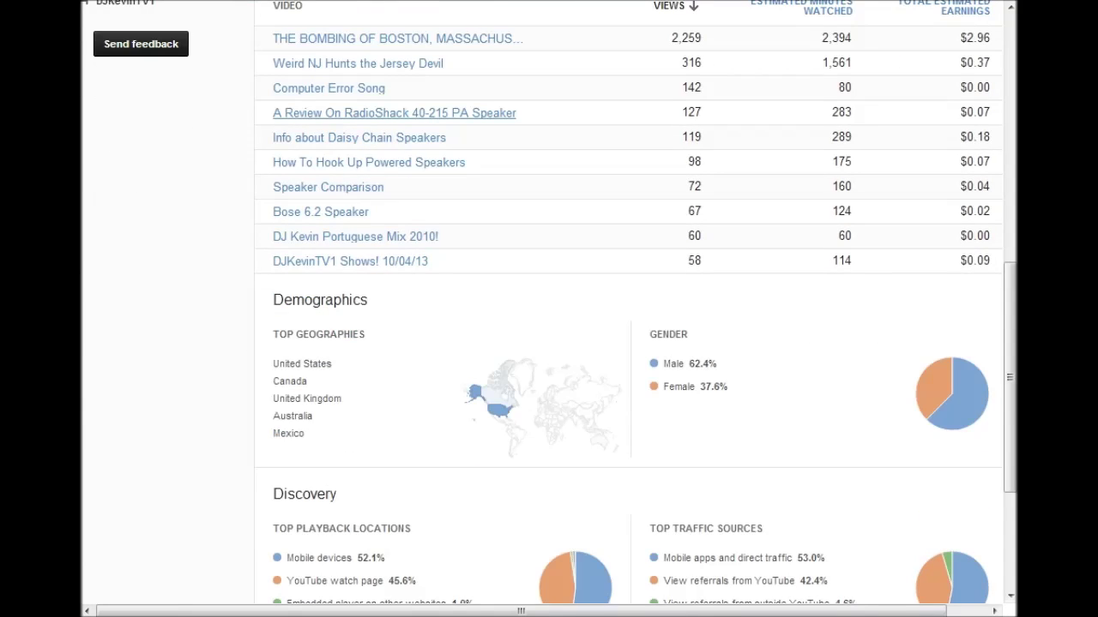
pyautogui.scroll(10, 395, 112)
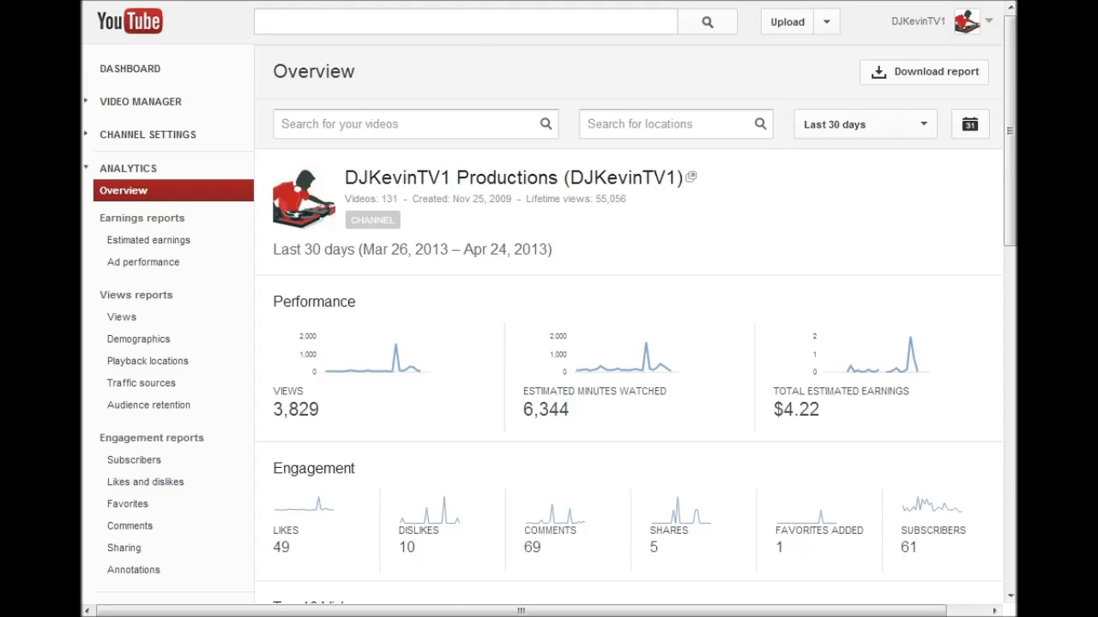
pyautogui.click(130, 69)
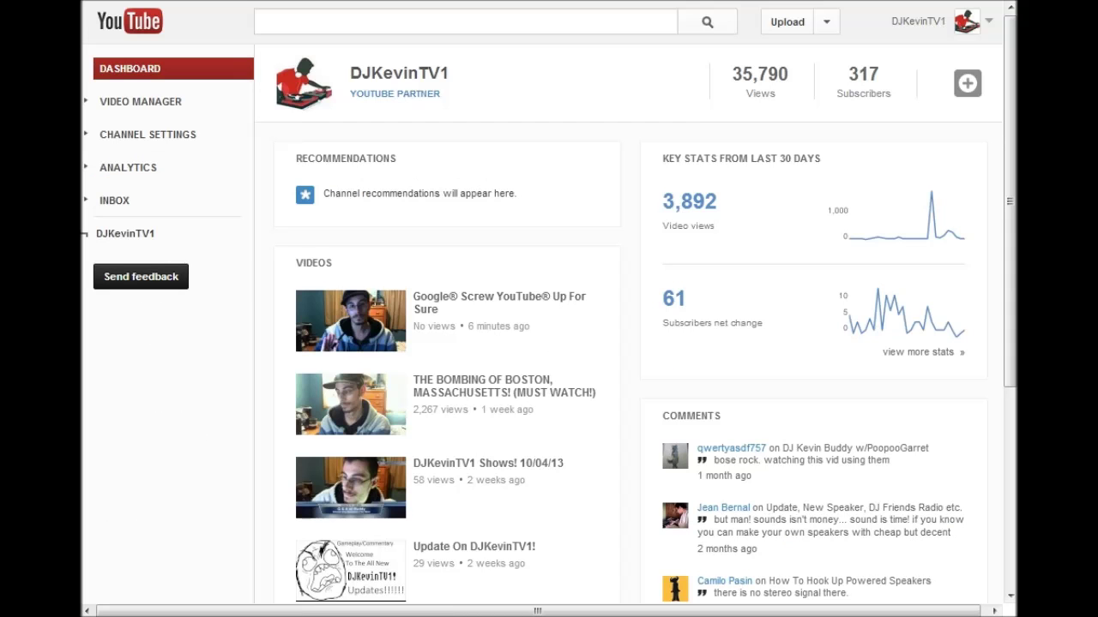
# - Look over the dashboard's videos, key stats and comments, and open the video "Google® Screw YouTube® Up For Sure"
pyautogui.scroll(-5, 549, 343)
pyautogui.scroll(4, 549, 343)
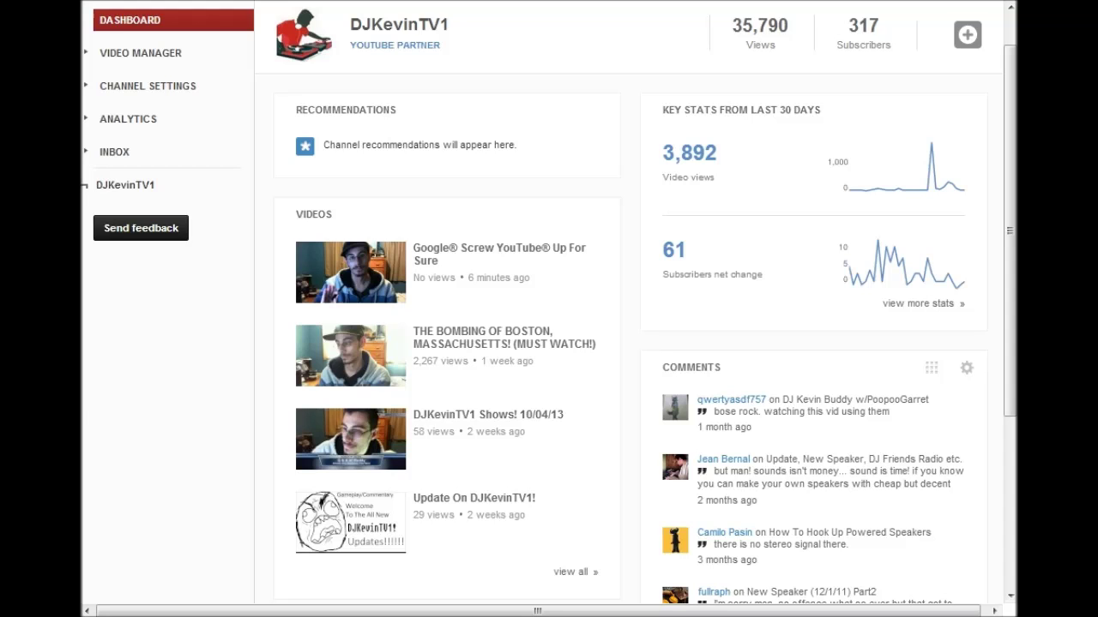
pyautogui.scroll(-2, 548, 343)
pyautogui.scroll(3, 549, 343)
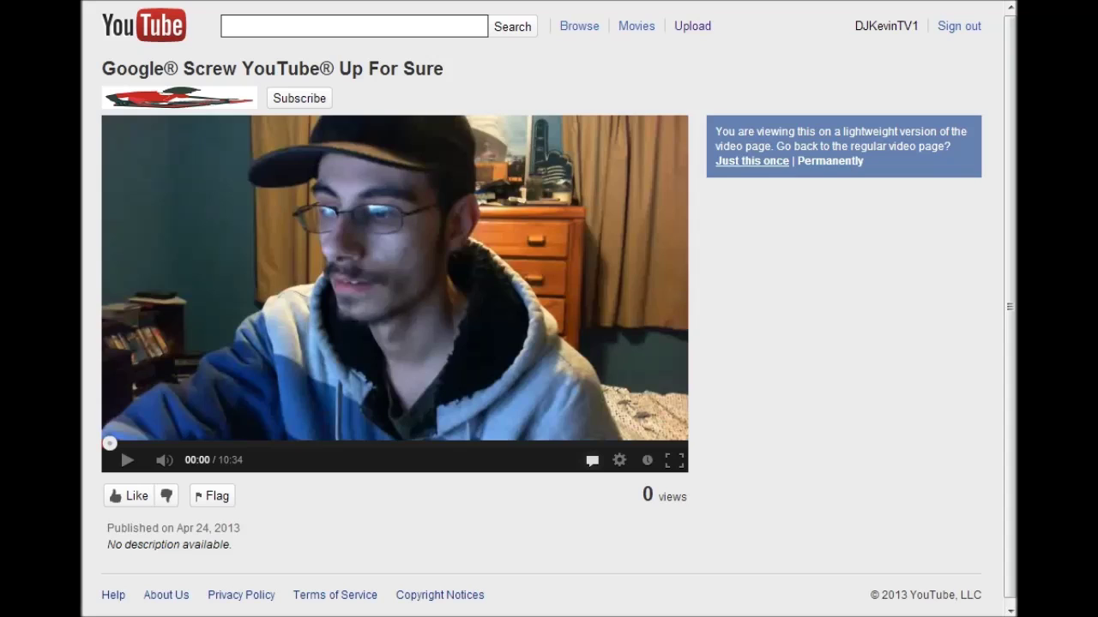
# - Examine the lightweight version of the video page, including its title, view count, description and footer links
pyautogui.scroll(-1, 549, 308)
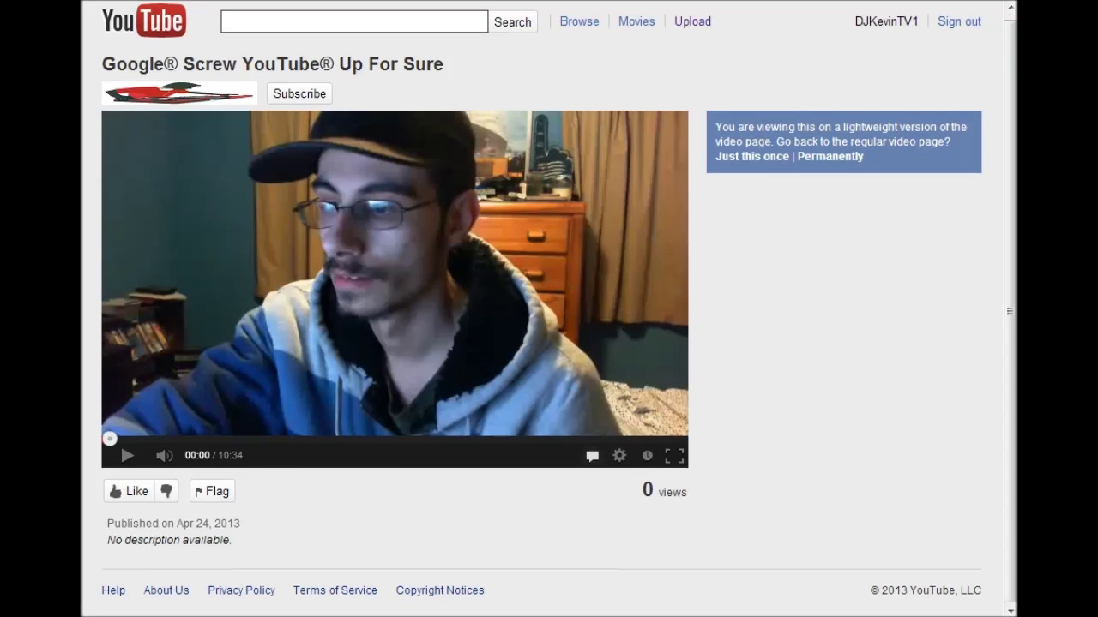
pyautogui.scroll(1, 549, 309)
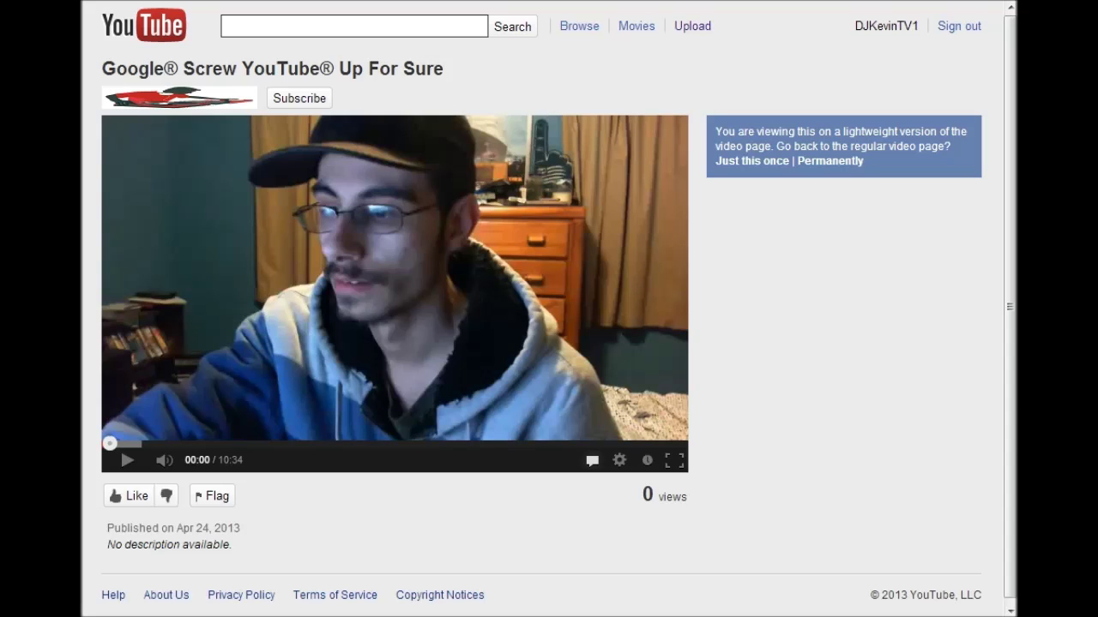
pyautogui.moveTo(444, 68); pyautogui.dragTo(102, 68)
pyautogui.click(102, 68)
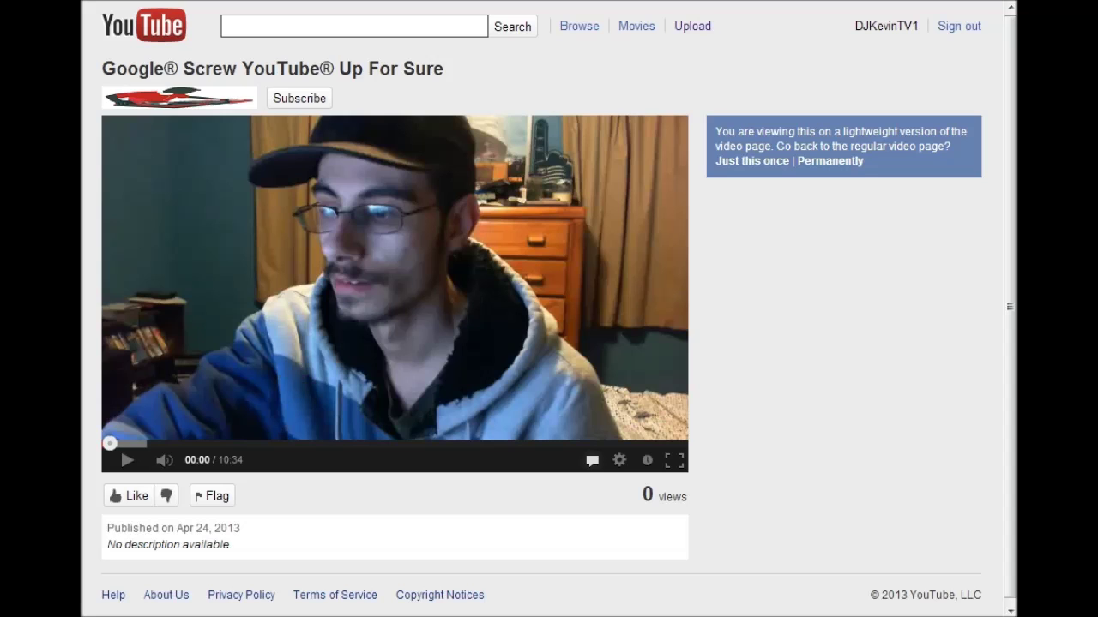
pyautogui.hotkey('ctrl', 'a')
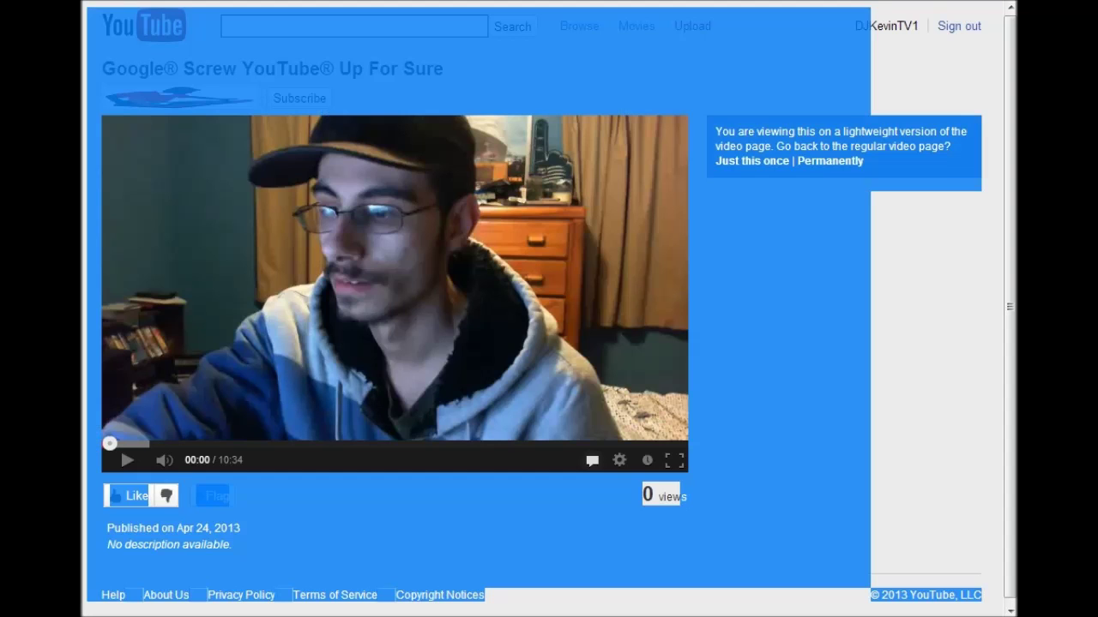
pyautogui.click(677, 494)
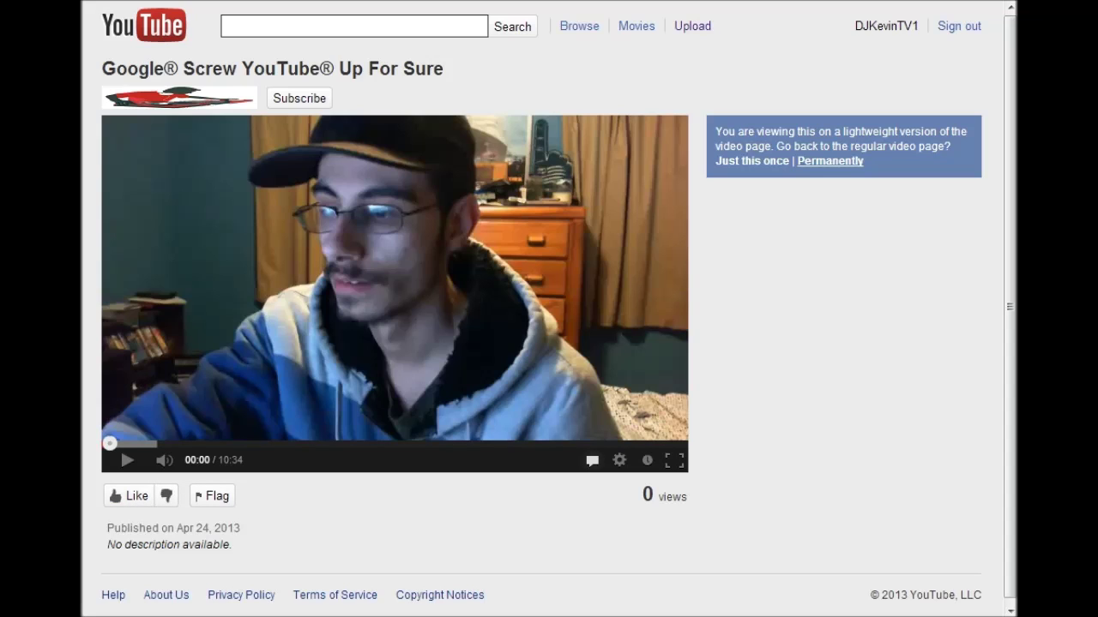
# - Switch permanently back to the regular video page, pause the video and look over the whole page
pyautogui.click(830, 160)
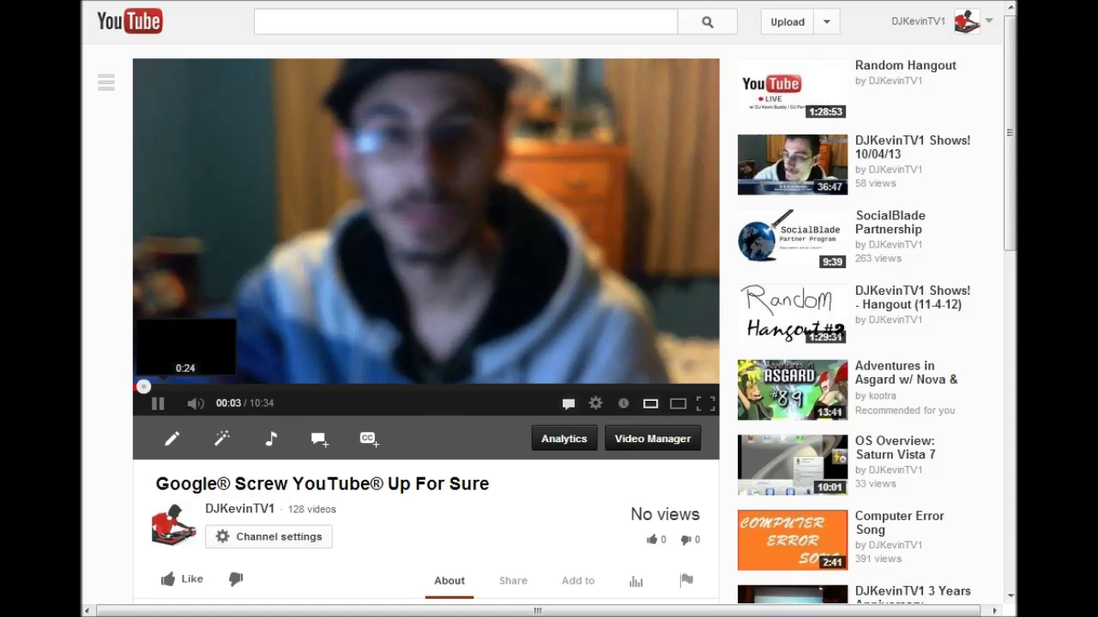
pyautogui.click(158, 403)
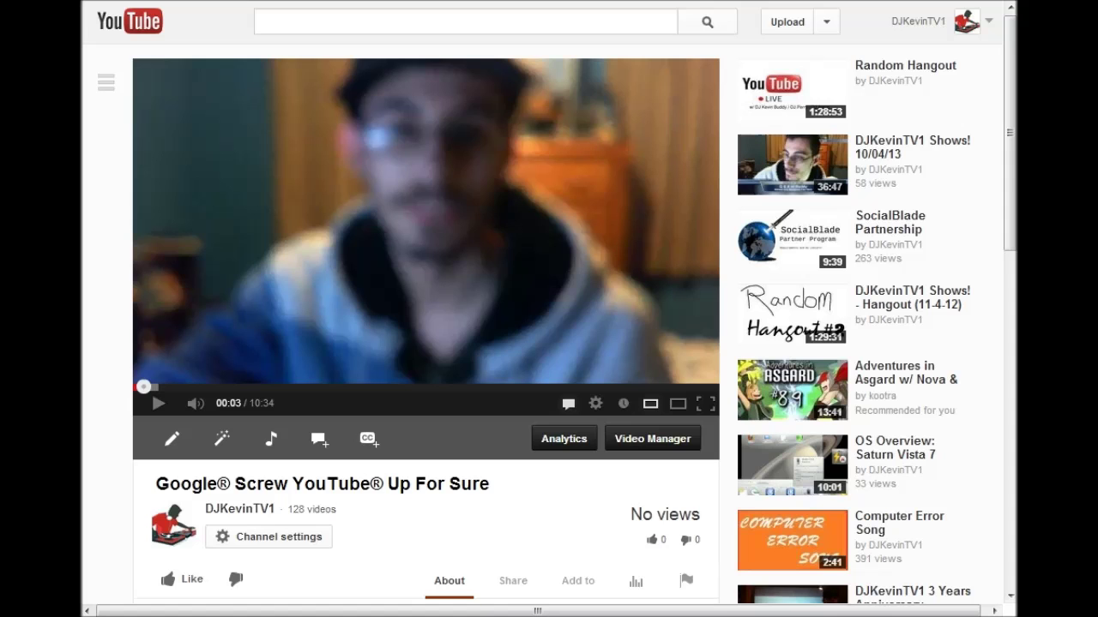
pyautogui.scroll(-5, 548, 303)
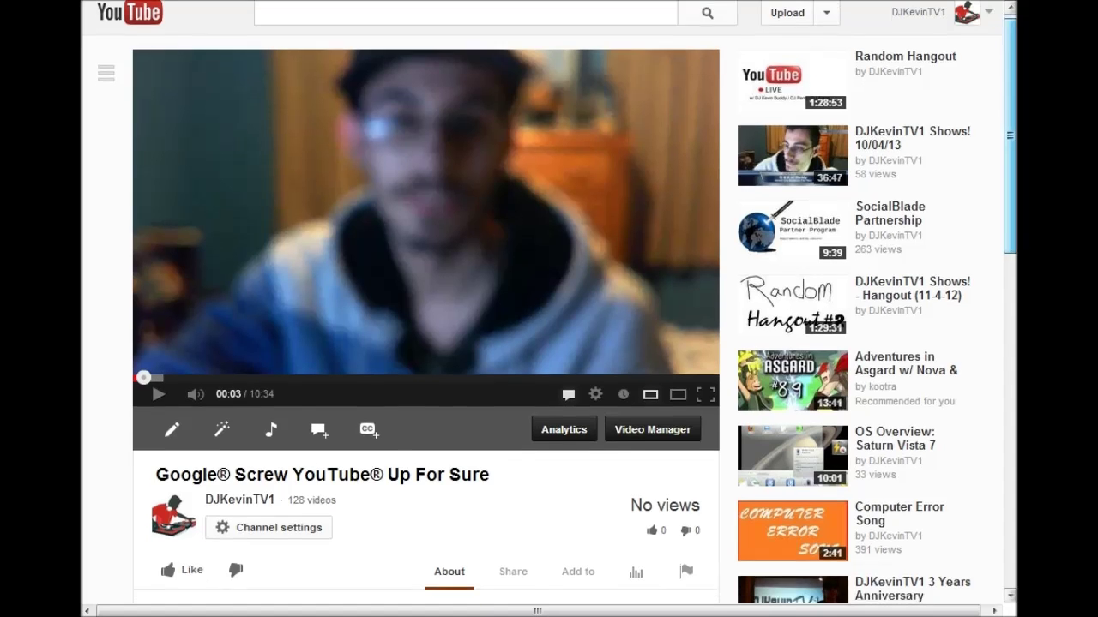
pyautogui.scroll(-5, 549, 303)
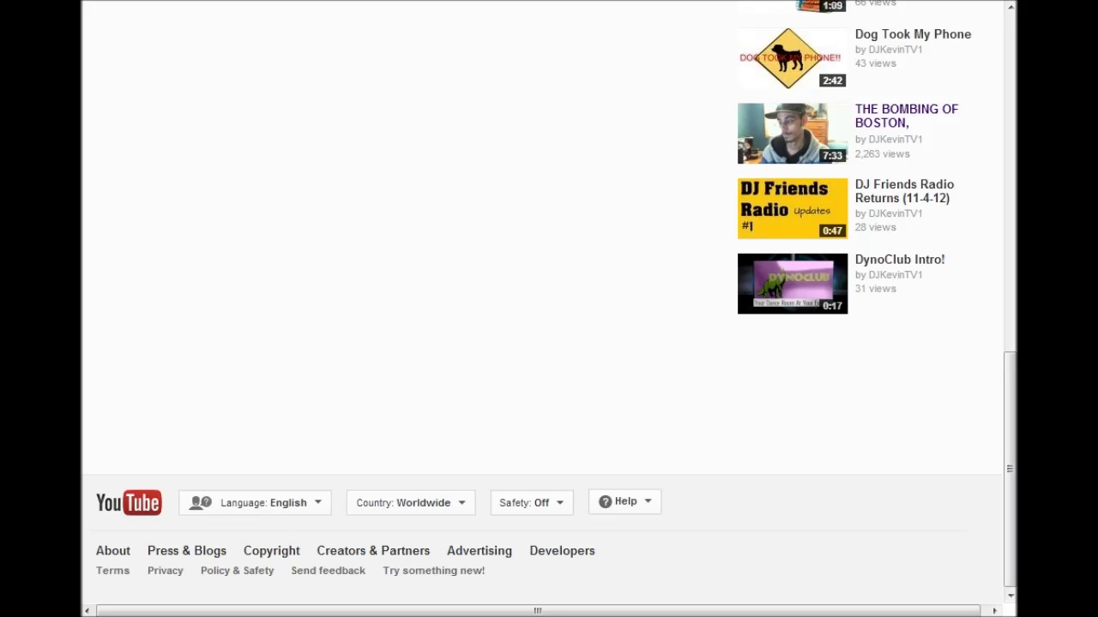
pyautogui.scroll(10, 548, 309)
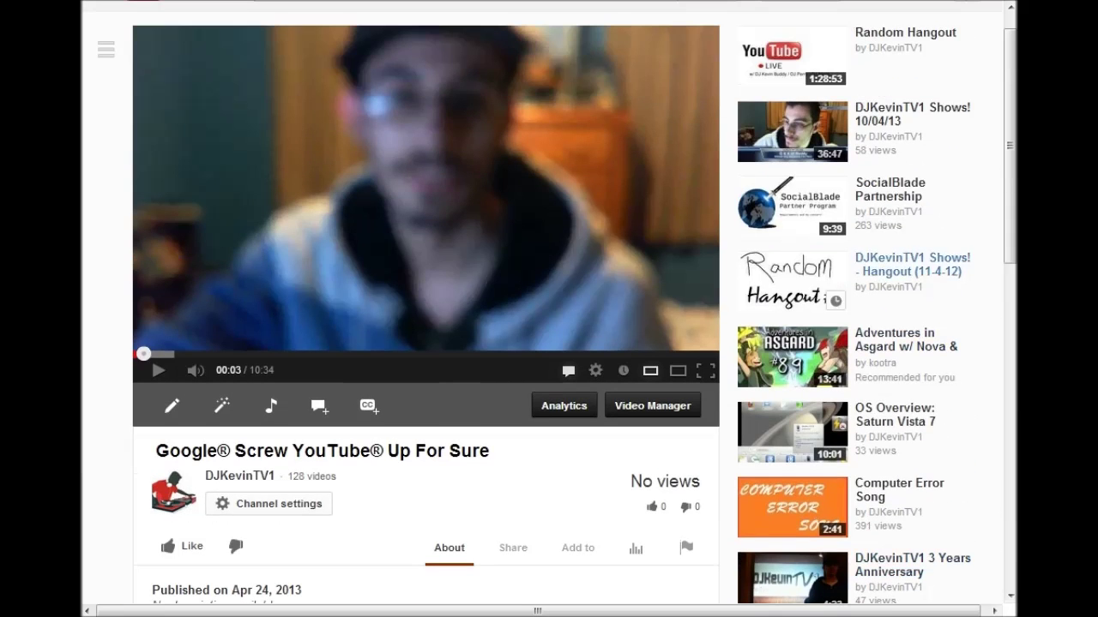
# - Open the TestTube experiments page, review the listed experiments and choose to try out Feather
pyautogui.press('End')
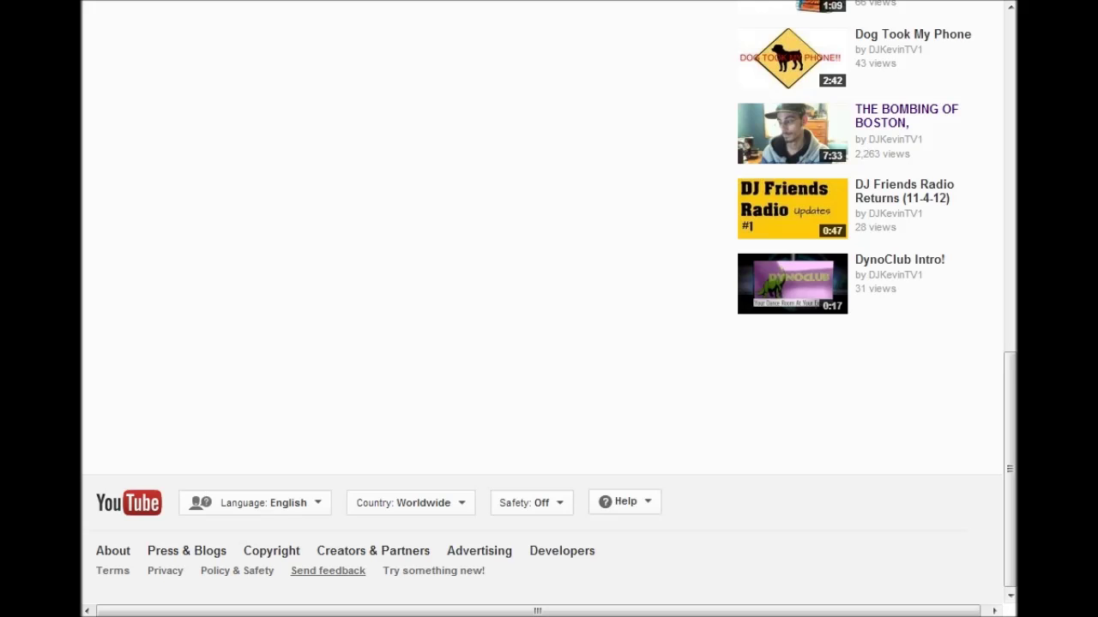
pyautogui.click(426, 571)
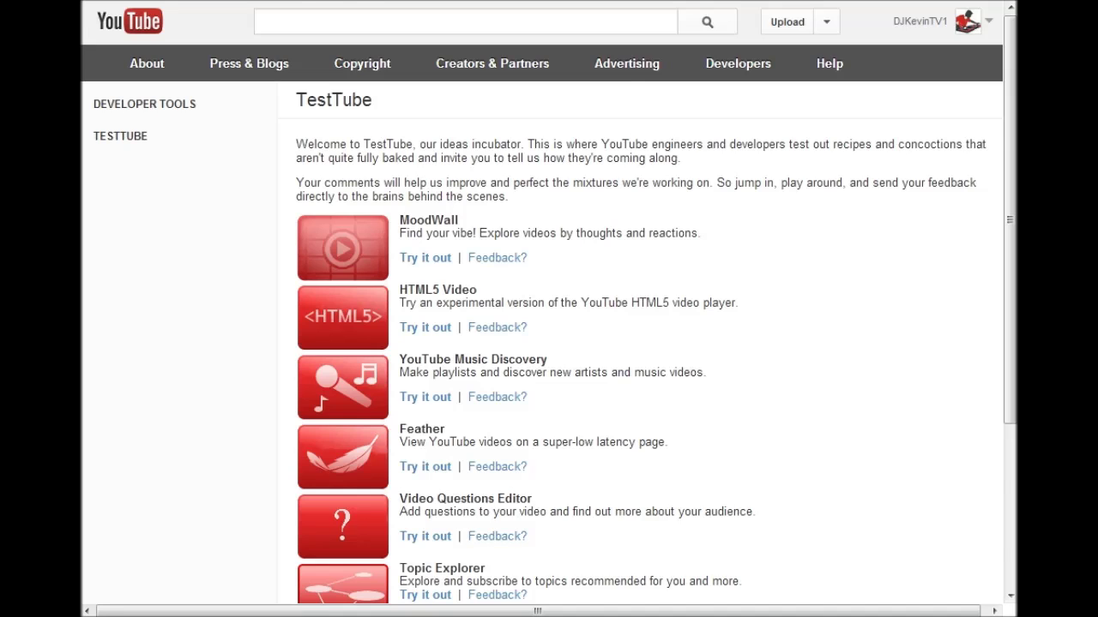
pyautogui.scroll(-3, 549, 308)
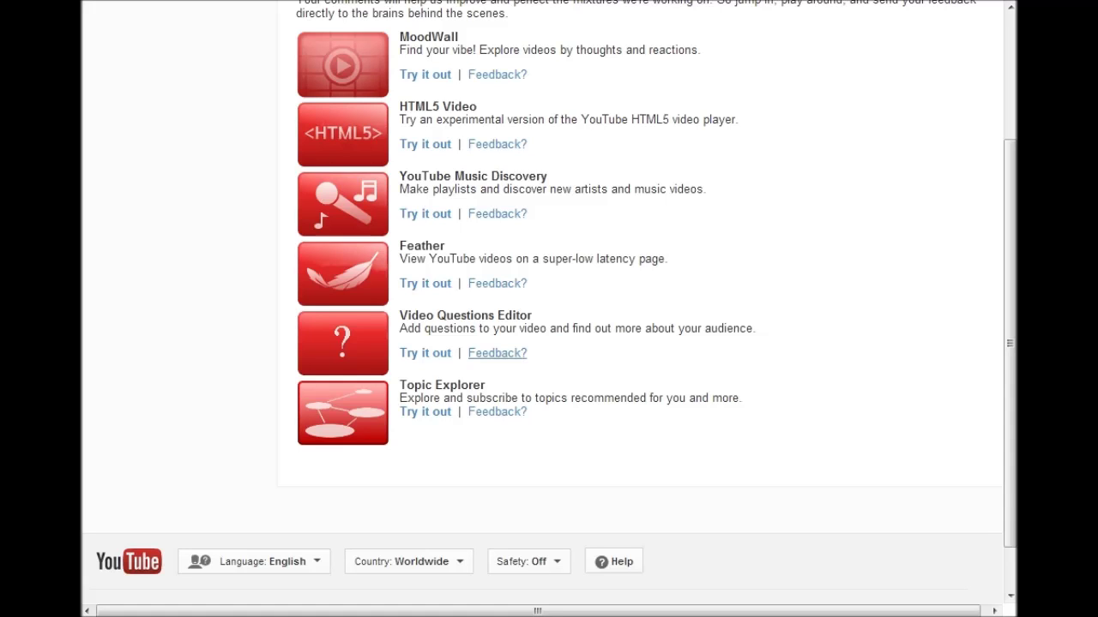
pyautogui.click(425, 283)
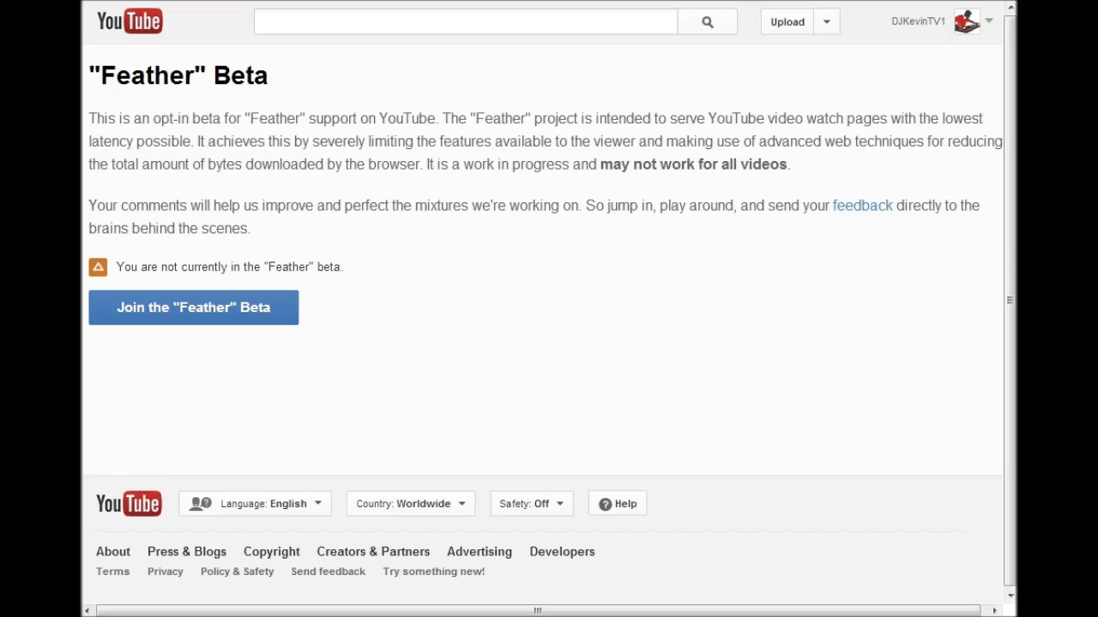
# - Read the Feather description, including the lowest latency passage, and join the "Feather" Beta
pyautogui.moveTo(944, 118); pyautogui.dragTo(182, 141)
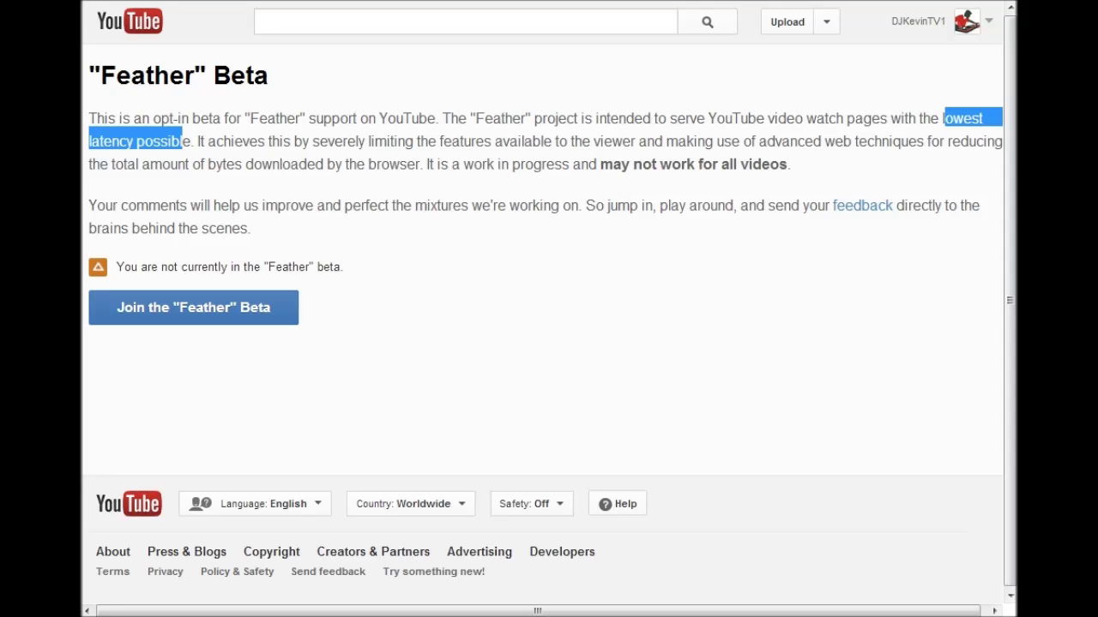
pyautogui.click(182, 142)
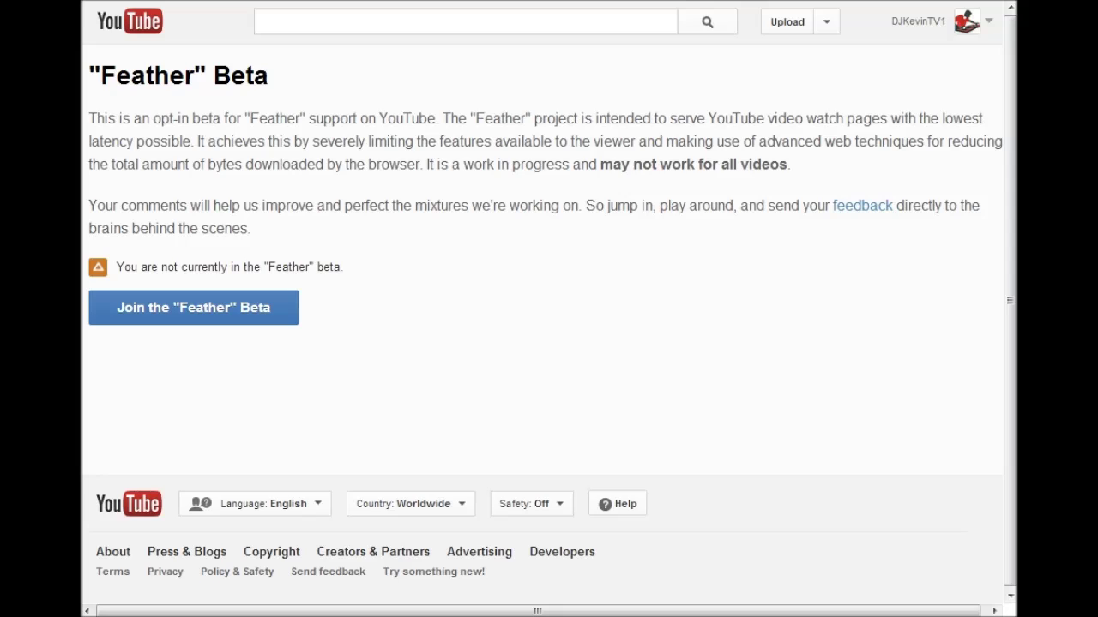
pyautogui.moveTo(268, 75); pyautogui.dragTo(89, 75)
pyautogui.click(89, 76)
pyautogui.click(193, 307)
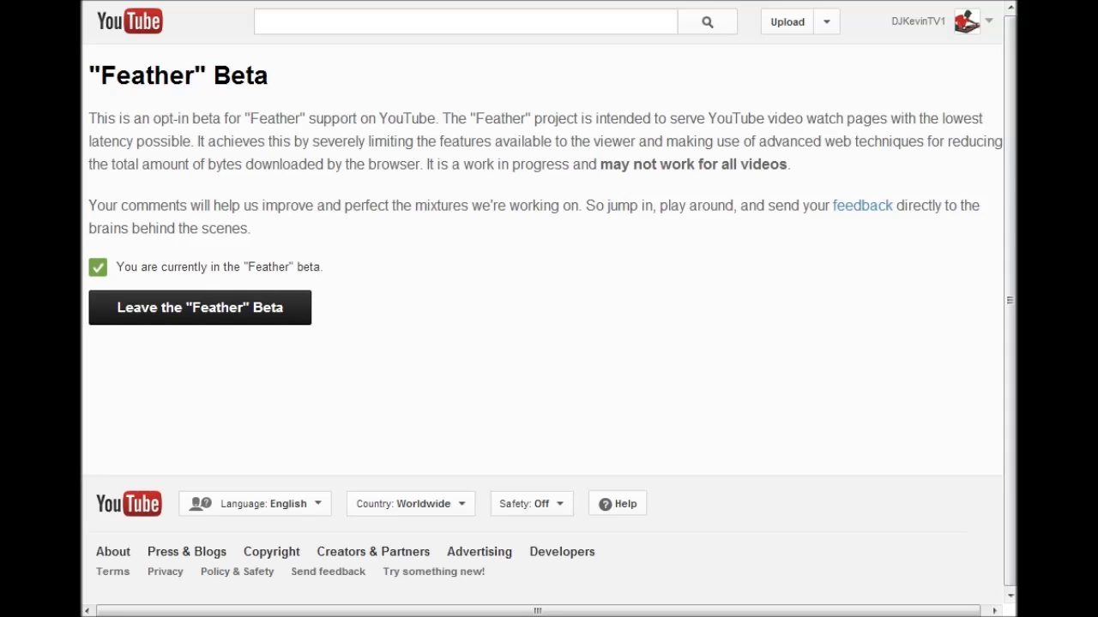
# - Go to the Video Manager uploads and open the video "Google® Screw YouTube® Up For Sure"
pyautogui.click(917, 22)
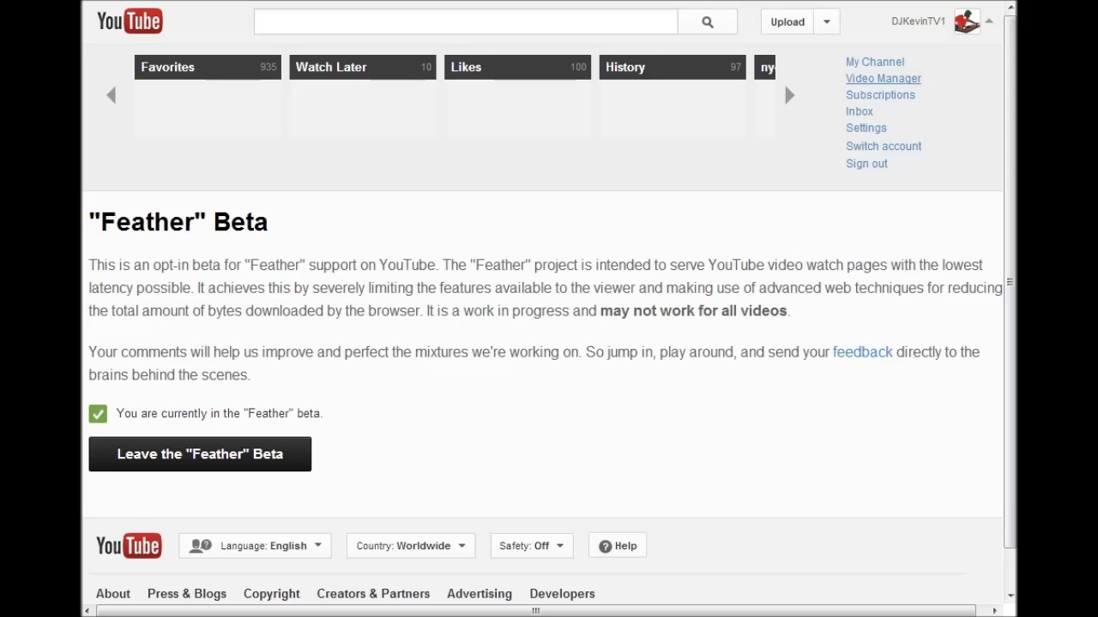
pyautogui.click(883, 78)
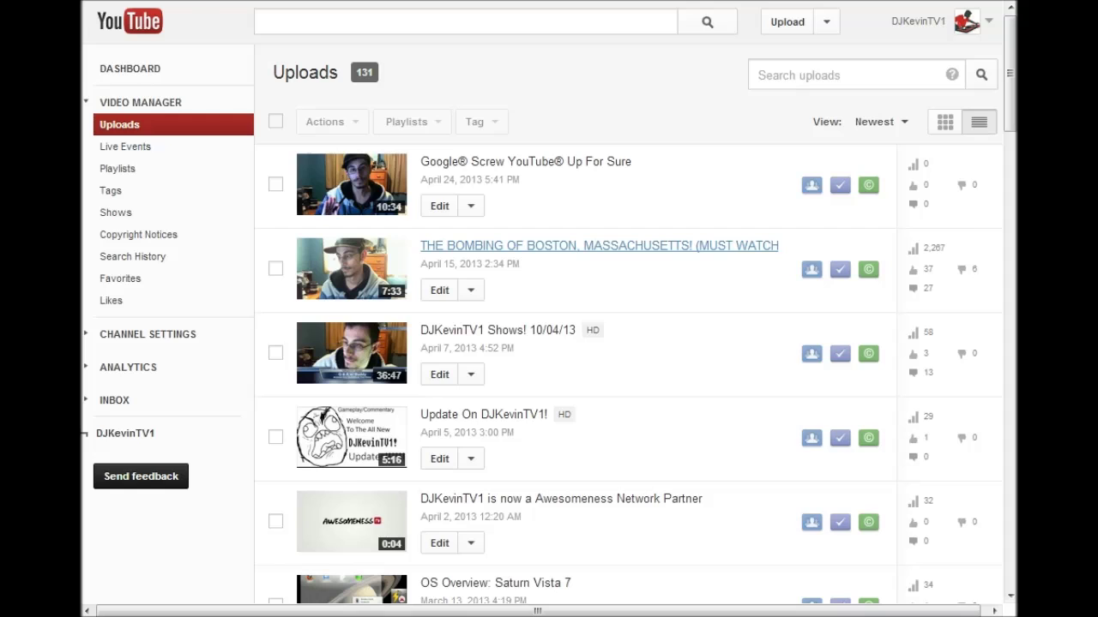
pyautogui.press('space')
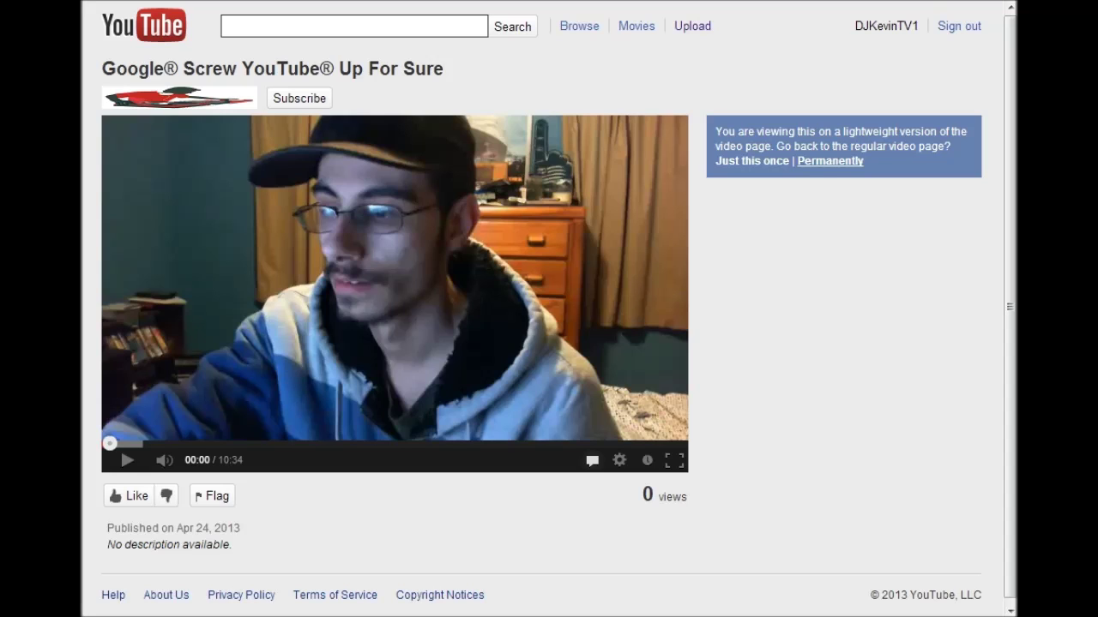
# - Review the Feather layout of the video page, from the player and description down to the footer links
pyautogui.scroll(-1, 593, 443)
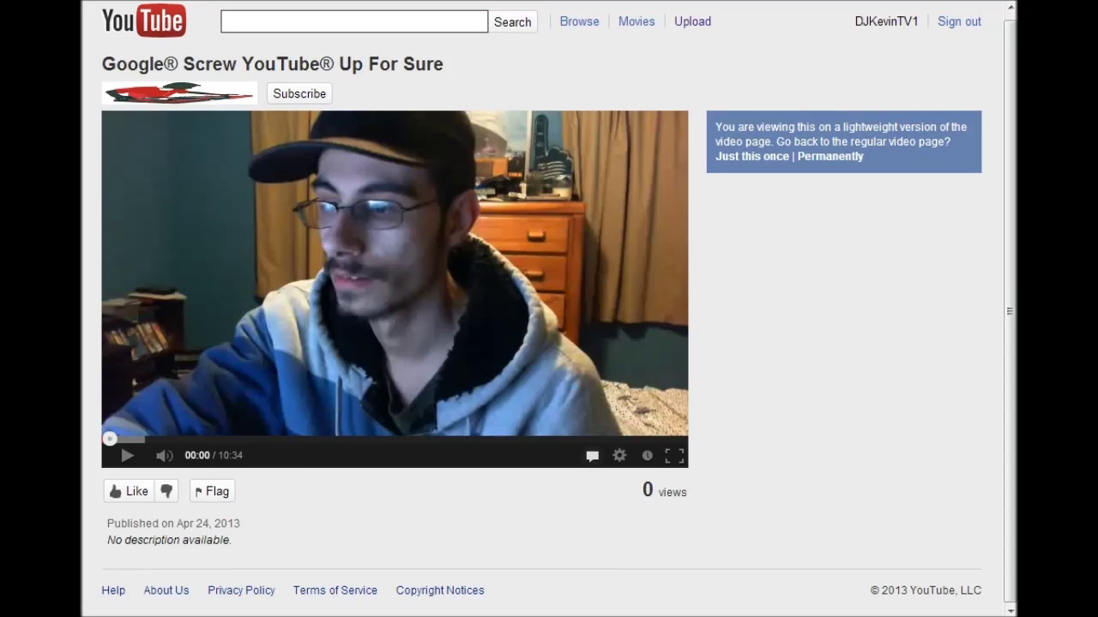
pyautogui.scroll(1, 549, 308)
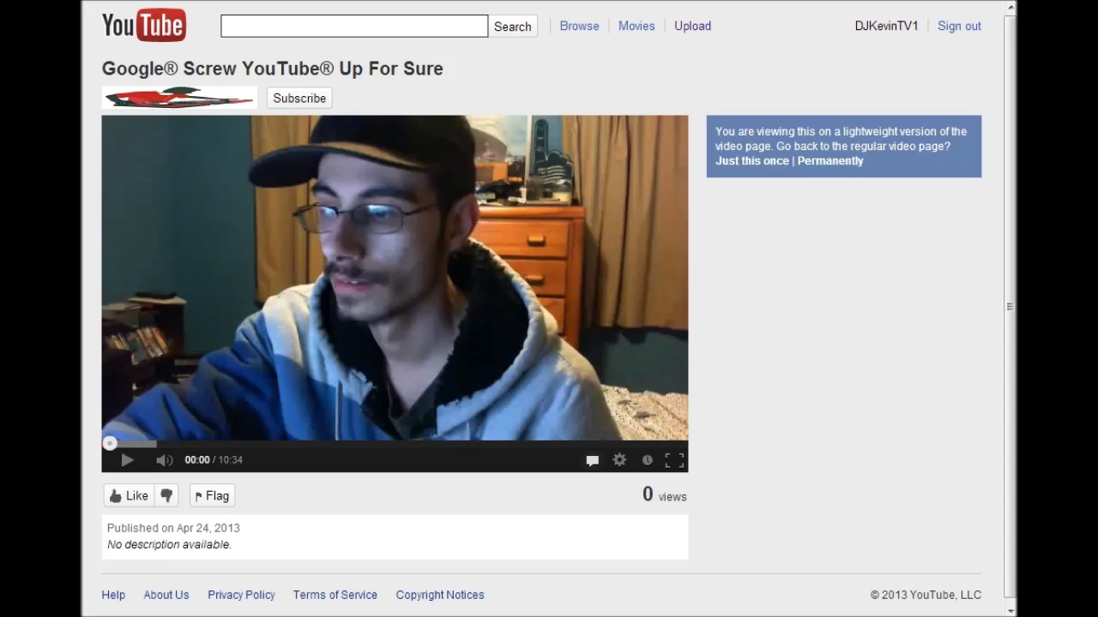
pyautogui.scroll(-1, 394, 536)
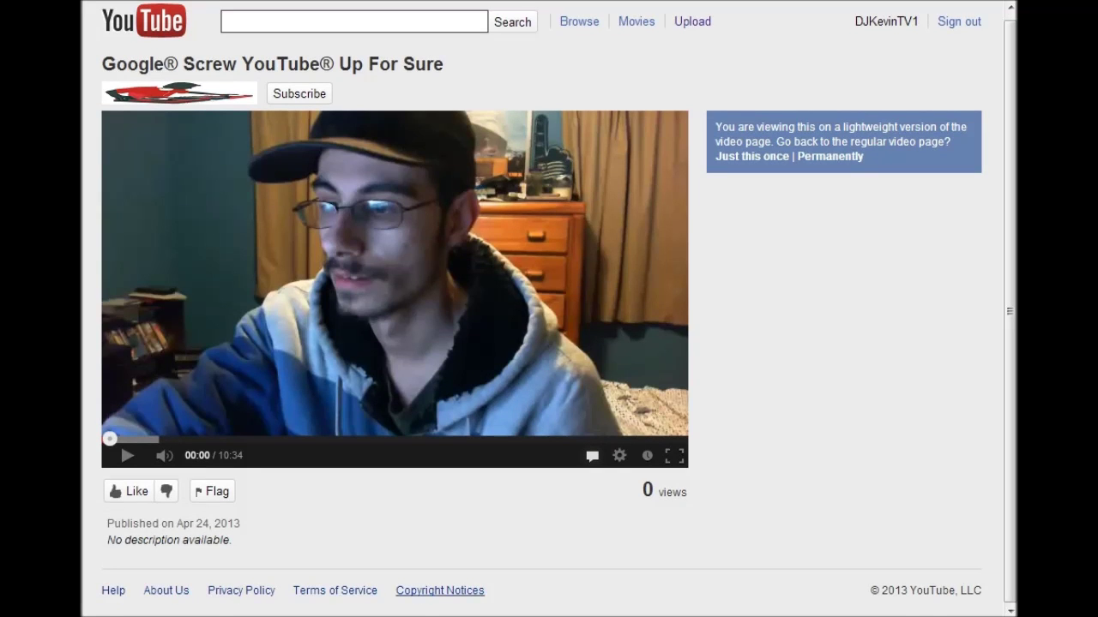
pyautogui.moveTo(101, 590); pyautogui.dragTo(232, 541)
pyautogui.scroll(1, 548, 309)
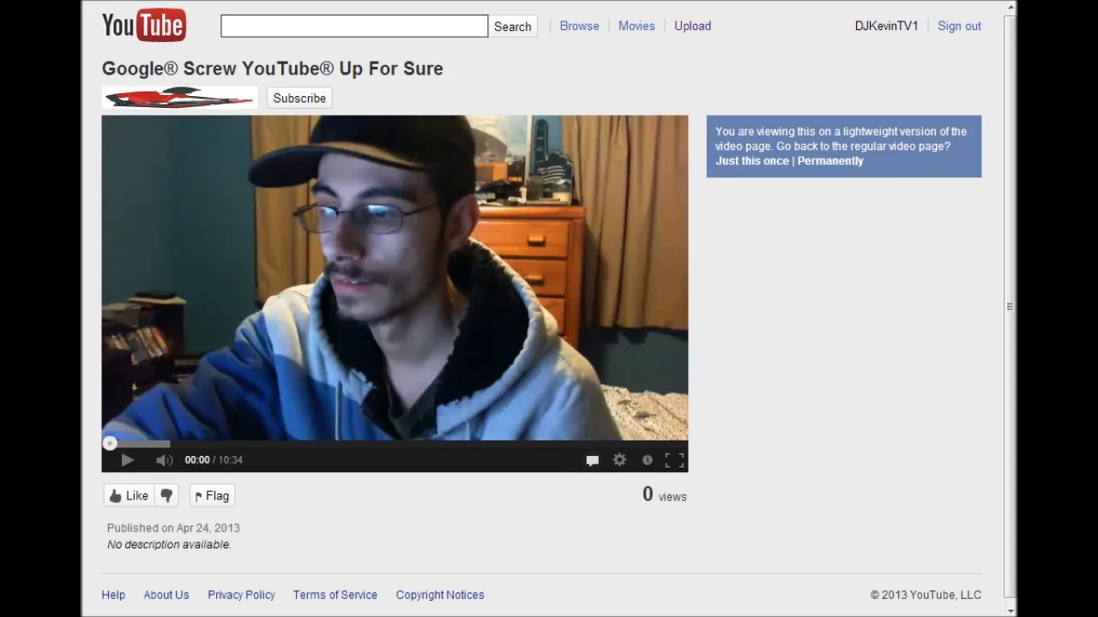